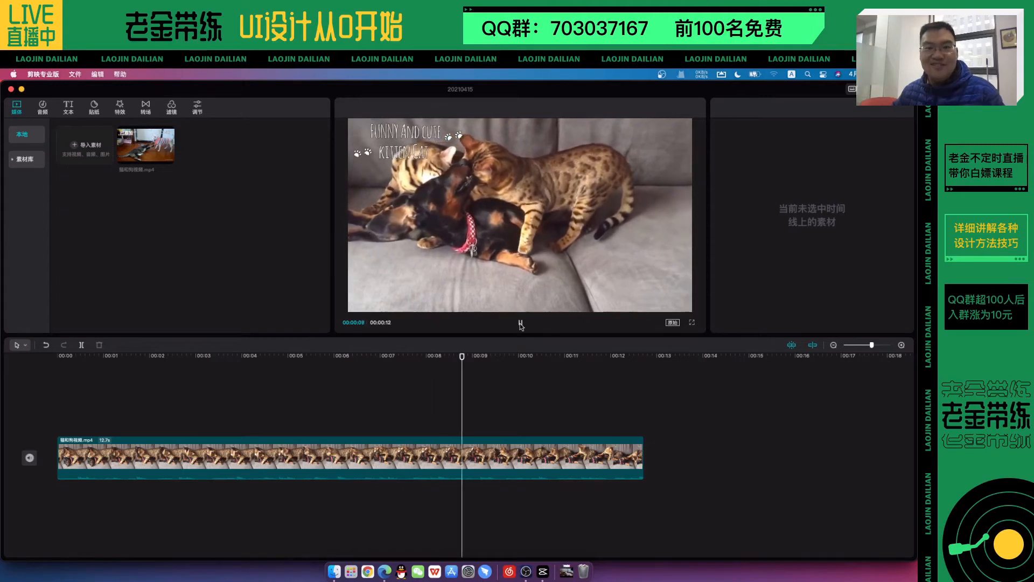
Step: Pause the video preview and browse the themed categories of the sticker library
{"action": "left_click", "coordinate": [520, 323]}
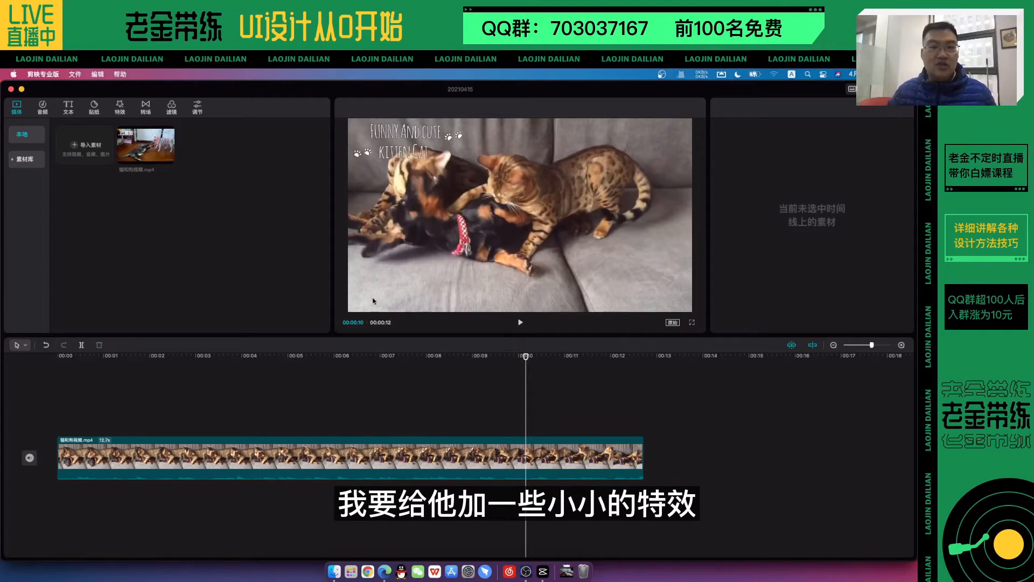
{"action": "left_click", "coordinate": [95, 109]}
{"action": "scroll", "coordinate": [223, 224], "scroll_direction": "down", "scroll_amount": 3}
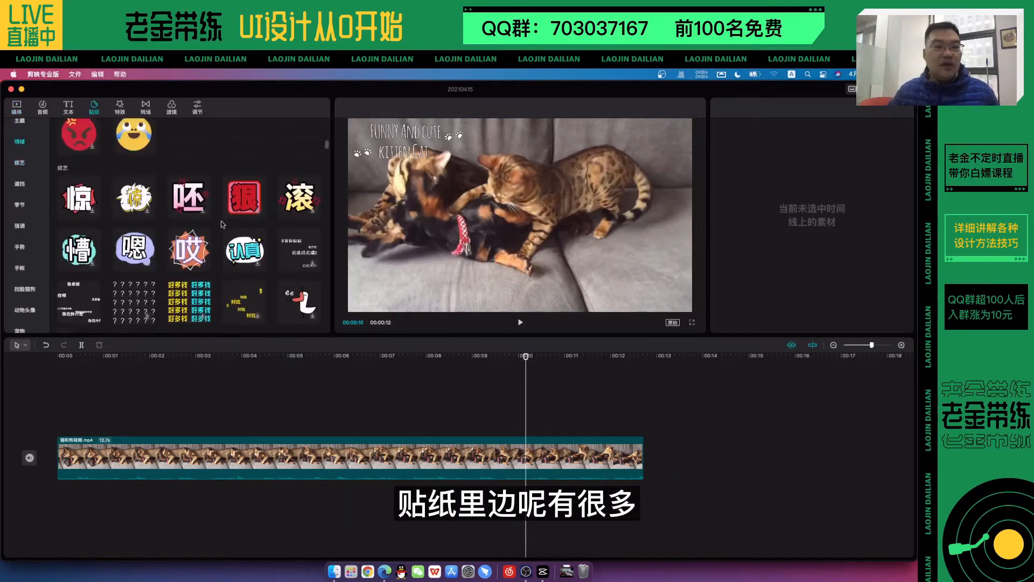
{"action": "scroll", "coordinate": [221, 221], "scroll_direction": "up", "scroll_amount": 10}
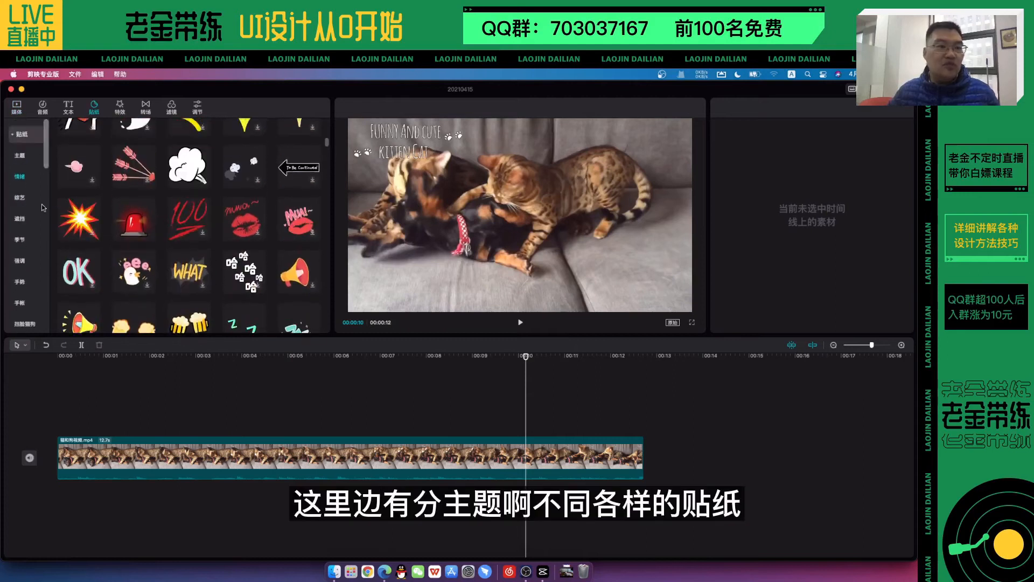
{"action": "scroll", "coordinate": [106, 192], "scroll_direction": "down", "scroll_amount": 10}
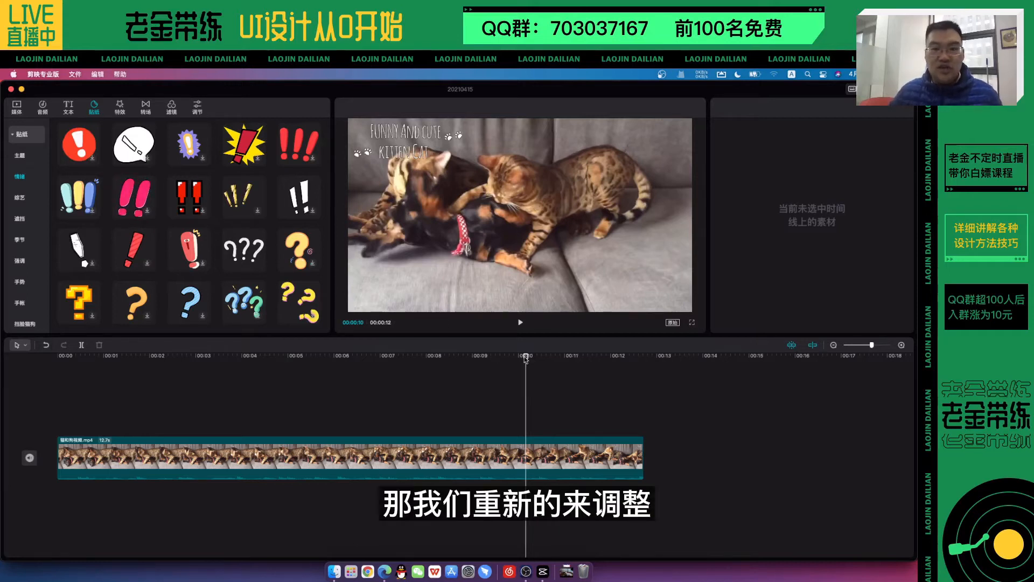
Step: Play the video from its start and place the playhead just before 1 second, where the dog raises its head
{"action": "left_click_drag", "start_coordinate": [526, 357], "coordinate": [45, 371]}
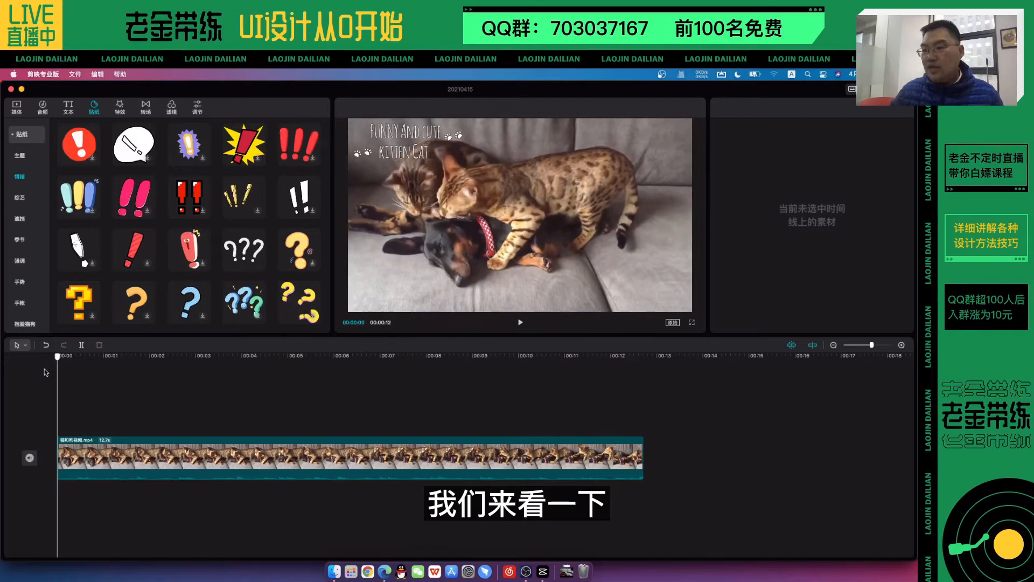
{"action": "left_click", "coordinate": [521, 323]}
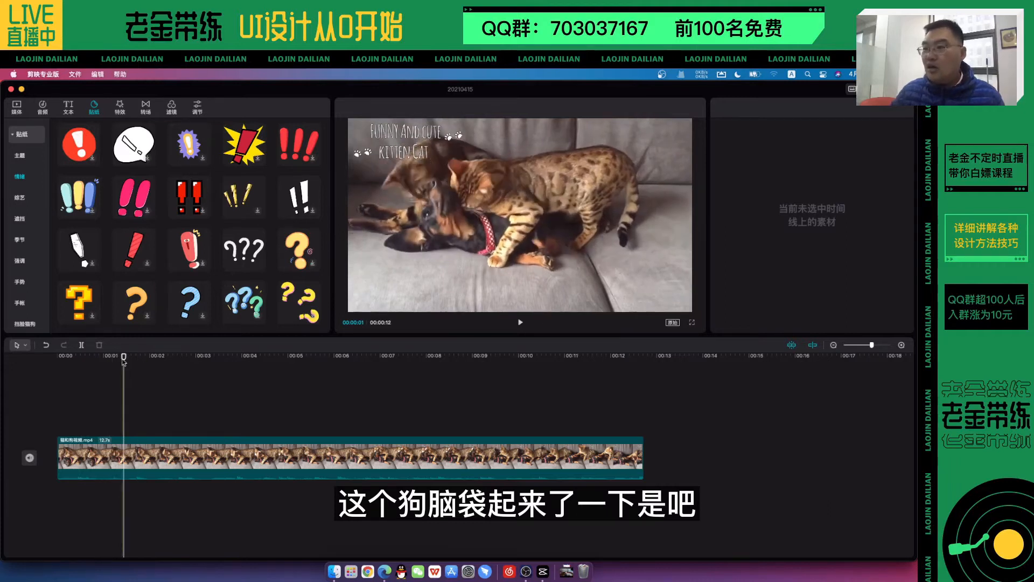
{"action": "left_click_drag", "start_coordinate": [120, 360], "coordinate": [102, 363]}
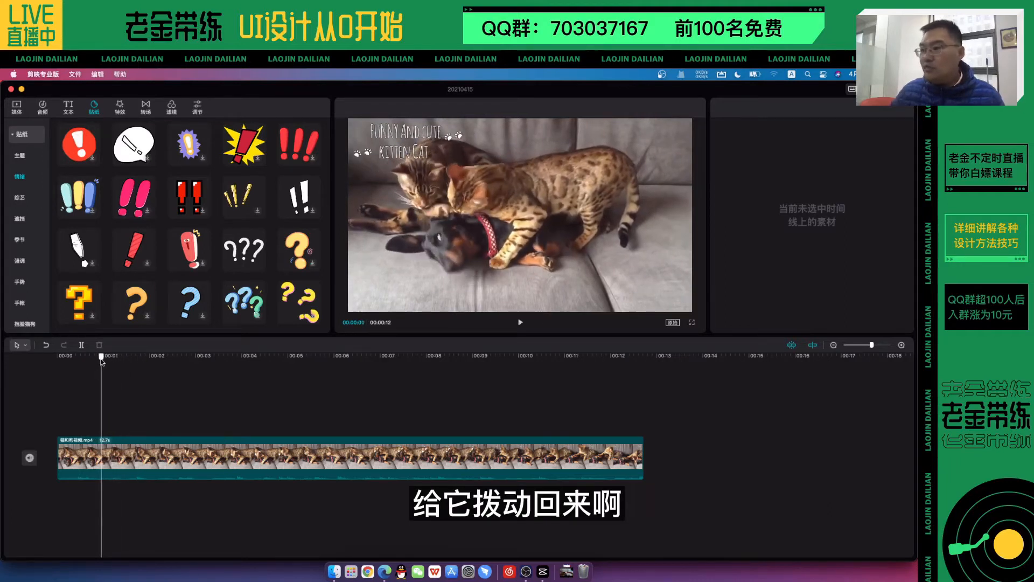
Step: Preview voice sounds among the 综艺 sound effects and add the "嗯?" effect below the video at the playhead
{"action": "left_click", "coordinate": [42, 110]}
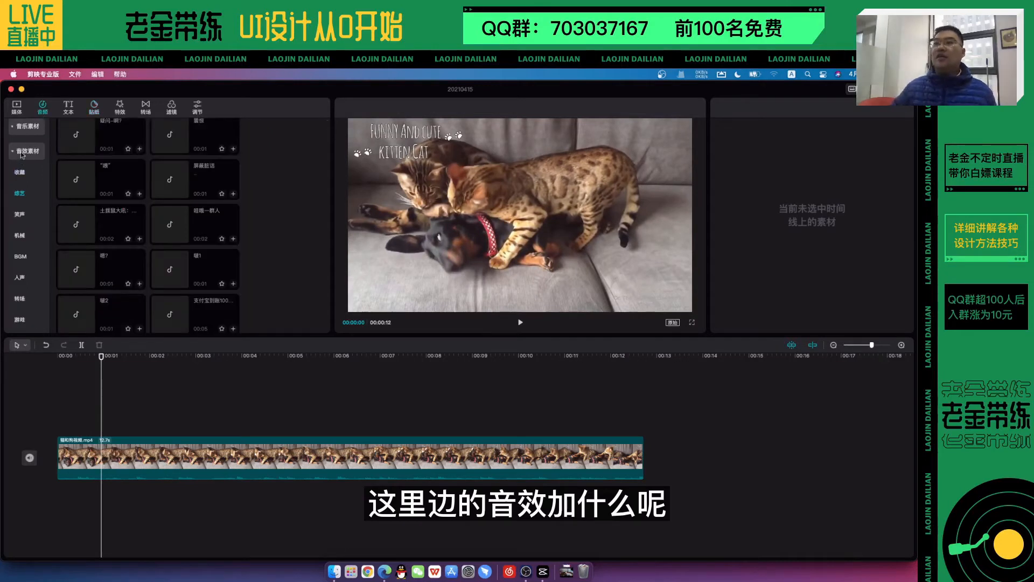
{"action": "left_click", "coordinate": [78, 180]}
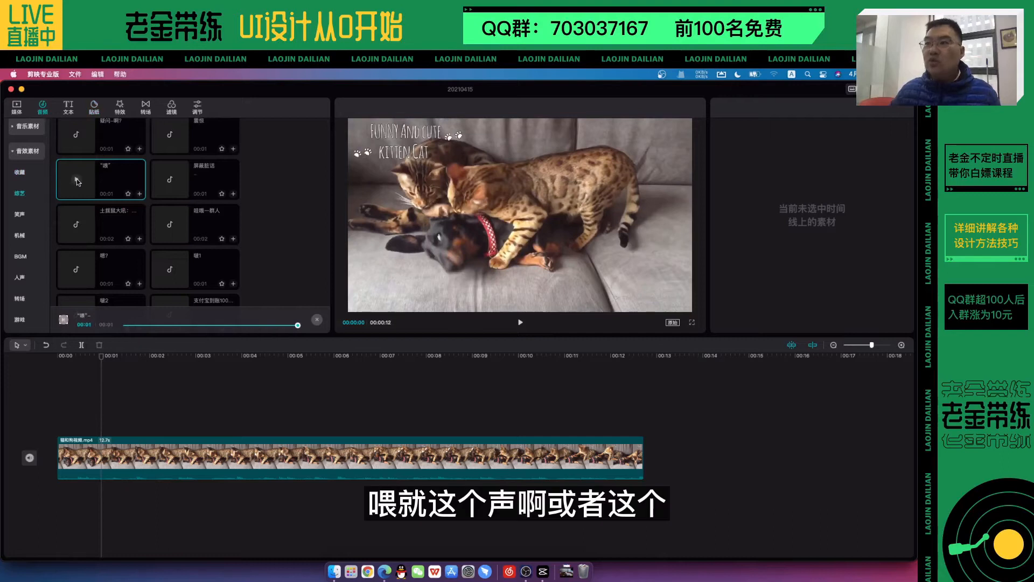
{"action": "left_click", "coordinate": [77, 270]}
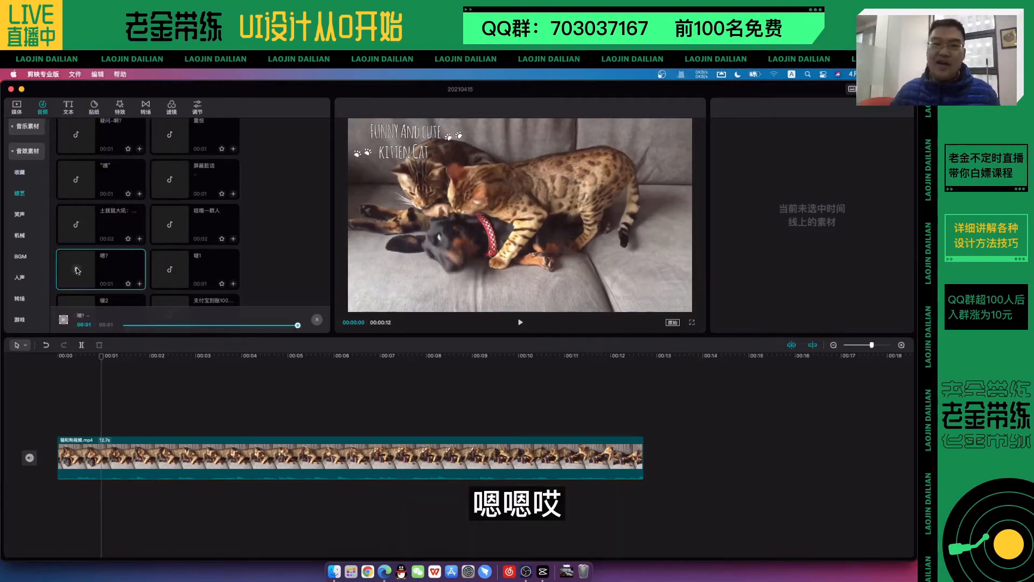
{"action": "left_click_drag", "start_coordinate": [84, 269], "coordinate": [102, 494]}
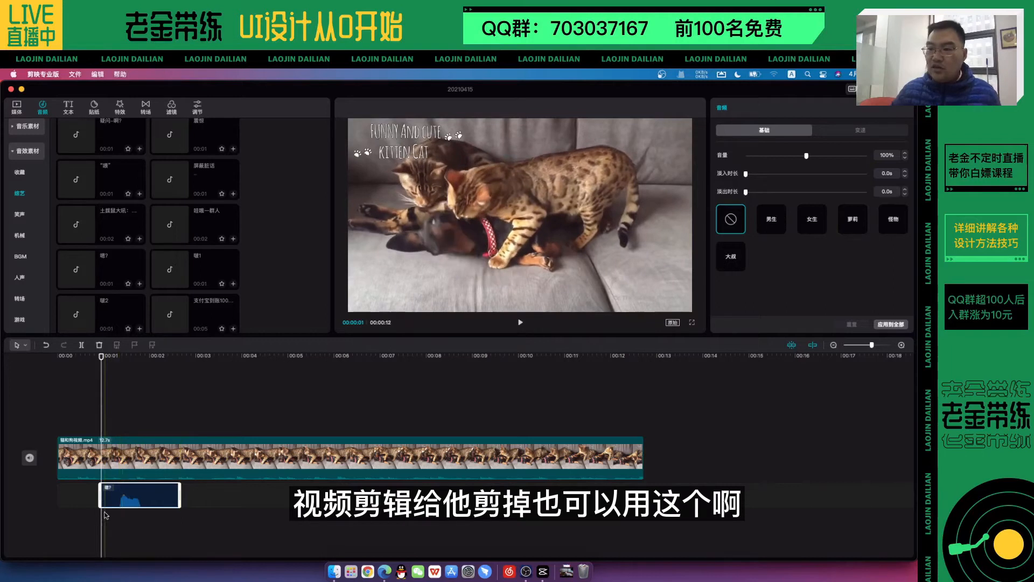
Step: Trim both ends of the "嗯?" sound clip down to its audible waveform
{"action": "left_click", "coordinate": [85, 355]}
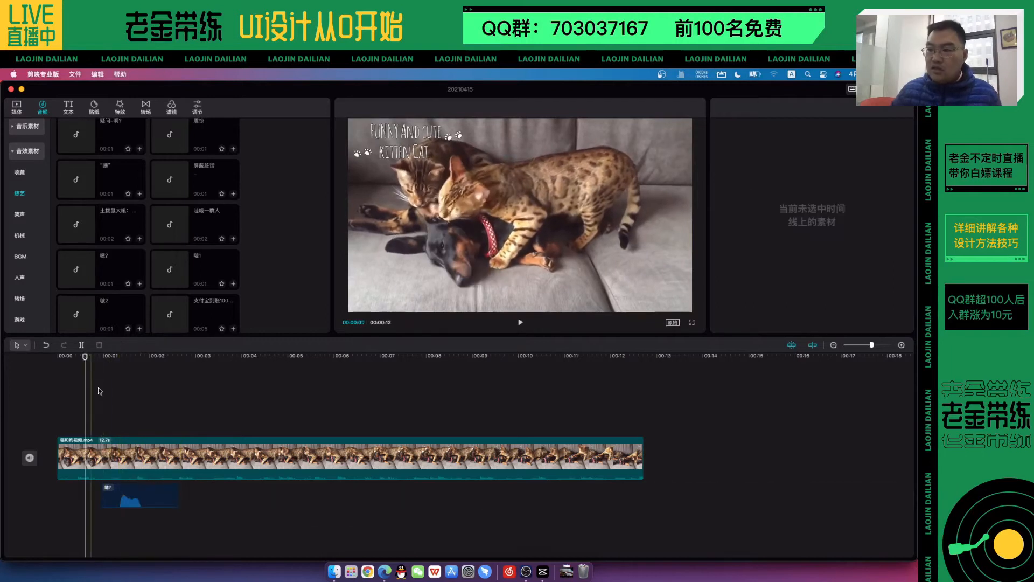
{"action": "left_click", "coordinate": [101, 500]}
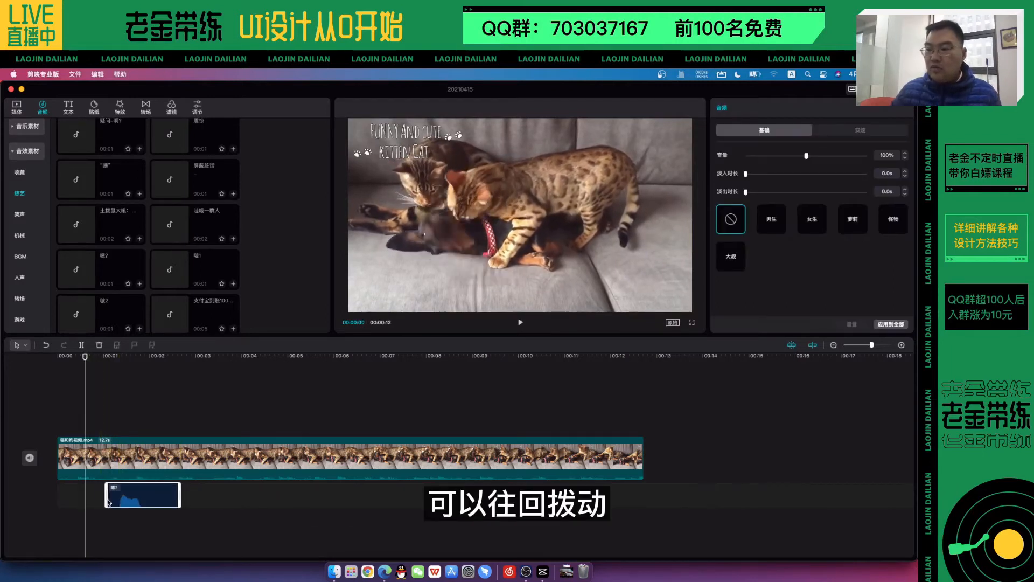
{"action": "mouse_move", "coordinate": [108, 501]}
{"action": "left_mouse_down"}
{"action": "mouse_move", "coordinate": [172, 502]}
{"action": "mouse_move", "coordinate": [125, 498]}
{"action": "left_mouse_up"}
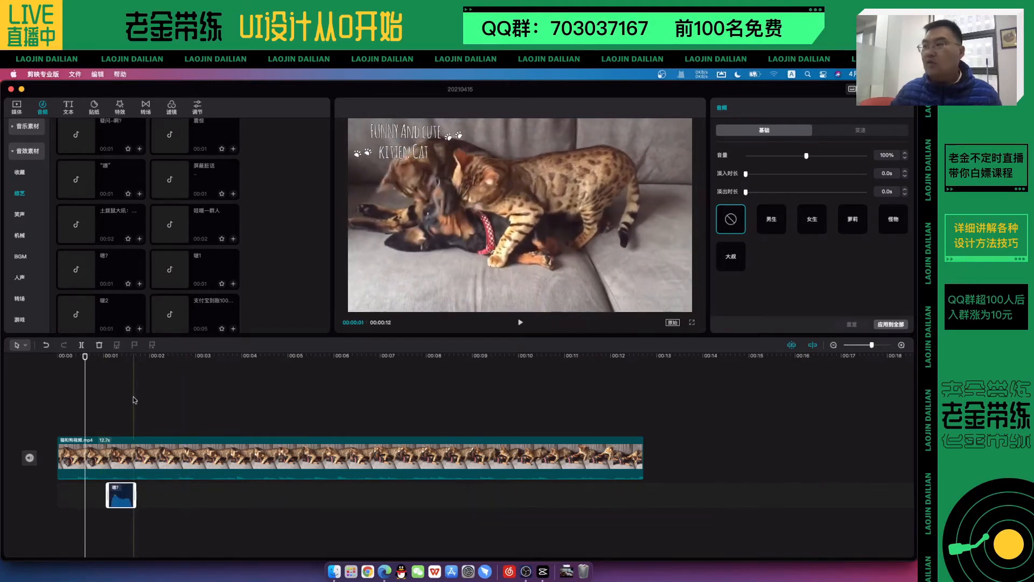
Step: Move the trimmed "嗯?" sound clip to start at about 1 second and play back the passage
{"action": "left_click_drag", "start_coordinate": [85, 357], "coordinate": [102, 357]}
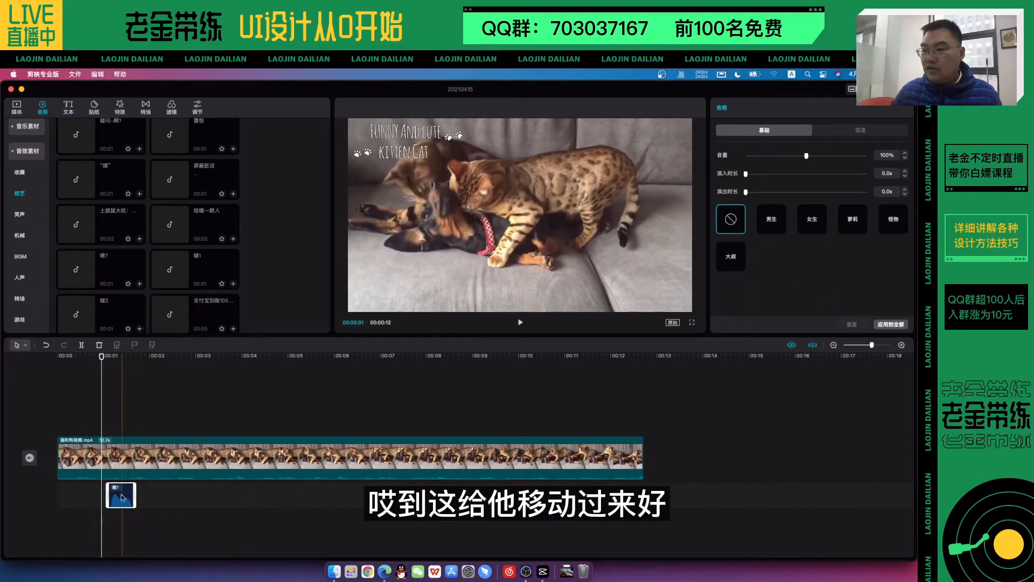
{"action": "left_click_drag", "start_coordinate": [122, 496], "coordinate": [112, 498]}
{"action": "left_click", "coordinate": [167, 493]}
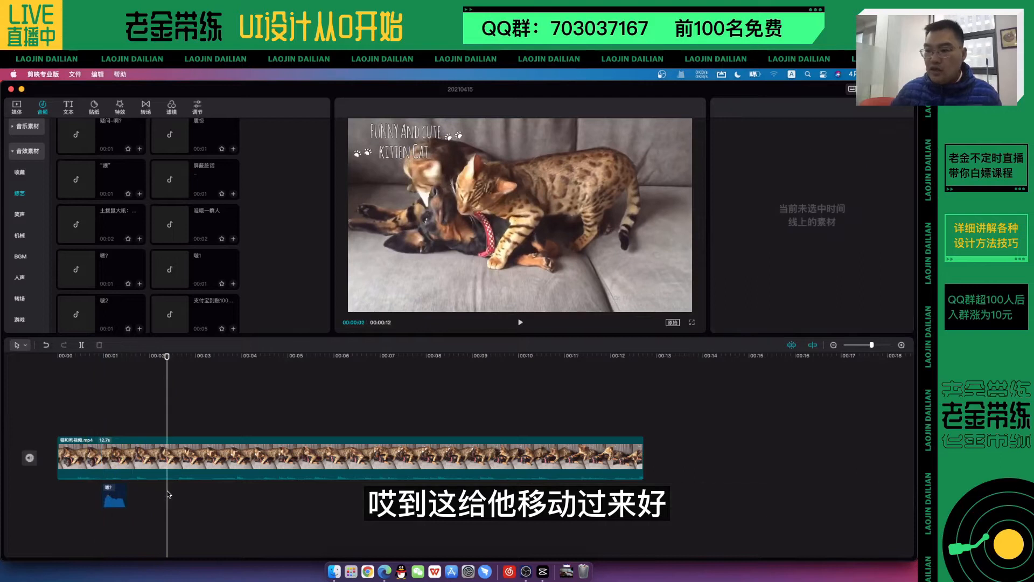
{"action": "left_click", "coordinate": [80, 372]}
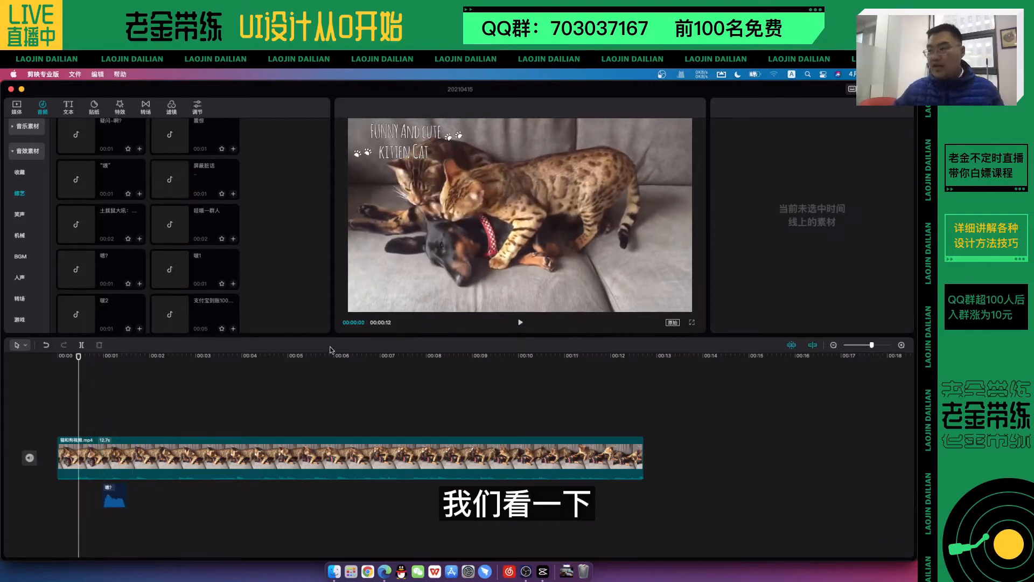
{"action": "left_click", "coordinate": [520, 322]}
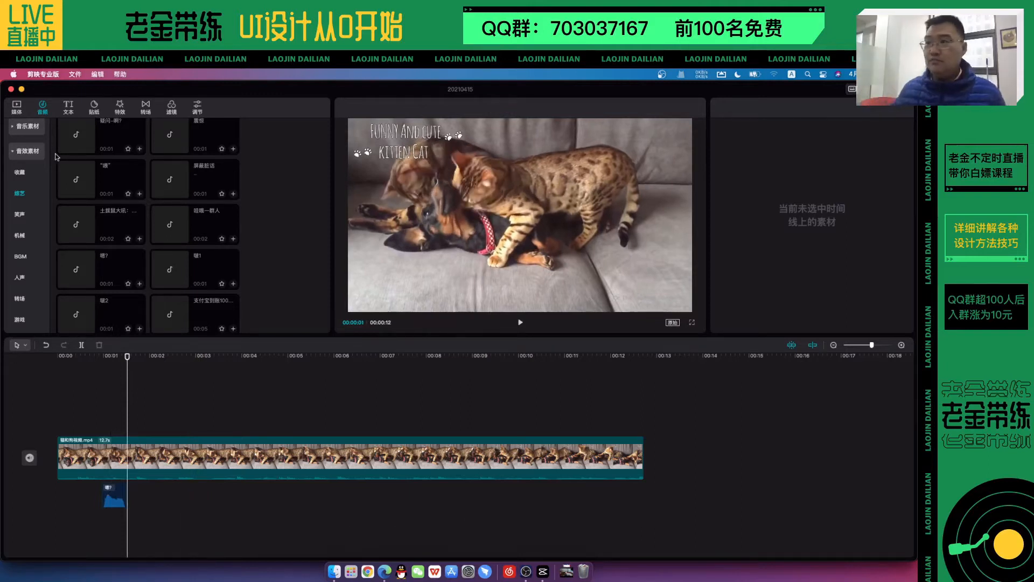
Step: Add the blue and green triple question mark sticker above the video at the sound clip's start and shorten it to about 1 second
{"action": "left_click", "coordinate": [95, 107]}
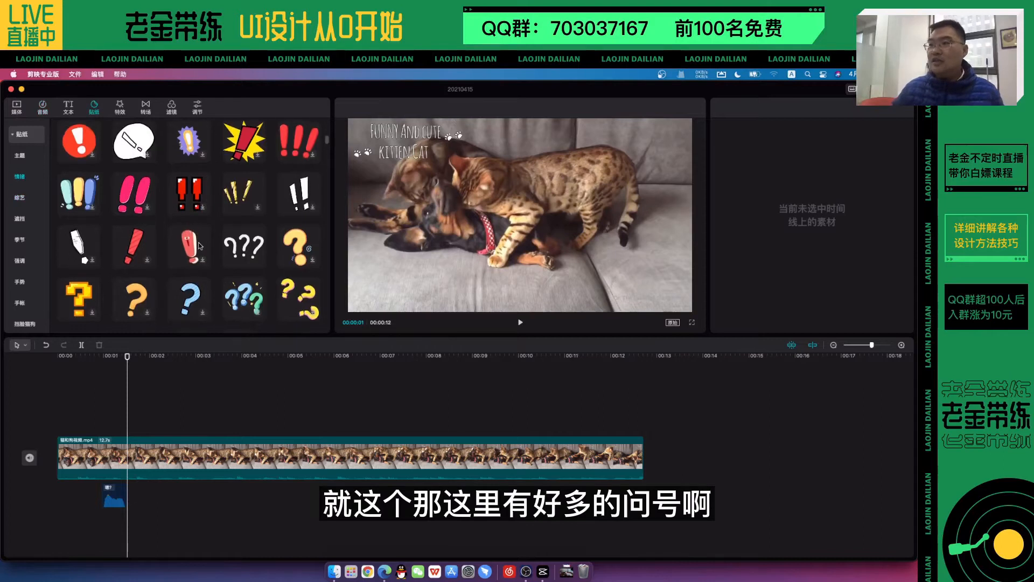
{"action": "scroll", "coordinate": [243, 263], "scroll_direction": "down", "scroll_amount": 2}
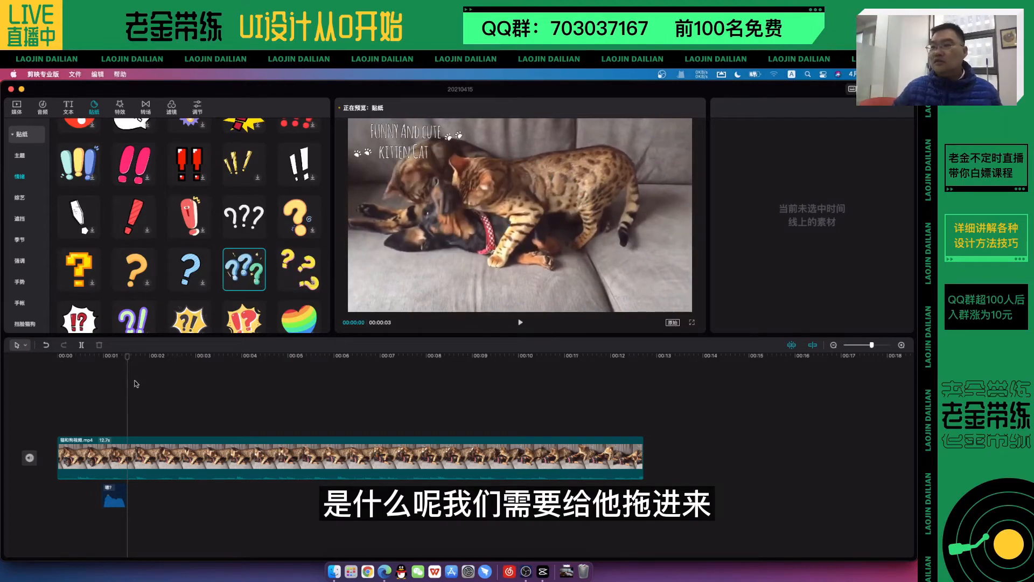
{"action": "left_click_drag", "start_coordinate": [127, 359], "coordinate": [105, 361]}
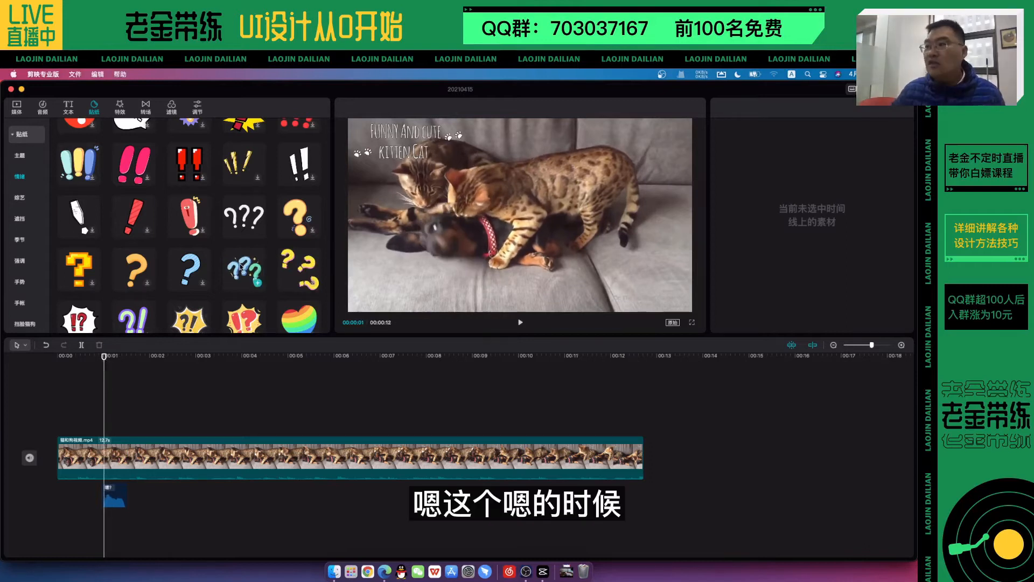
{"action": "left_click_drag", "start_coordinate": [245, 270], "coordinate": [110, 428]}
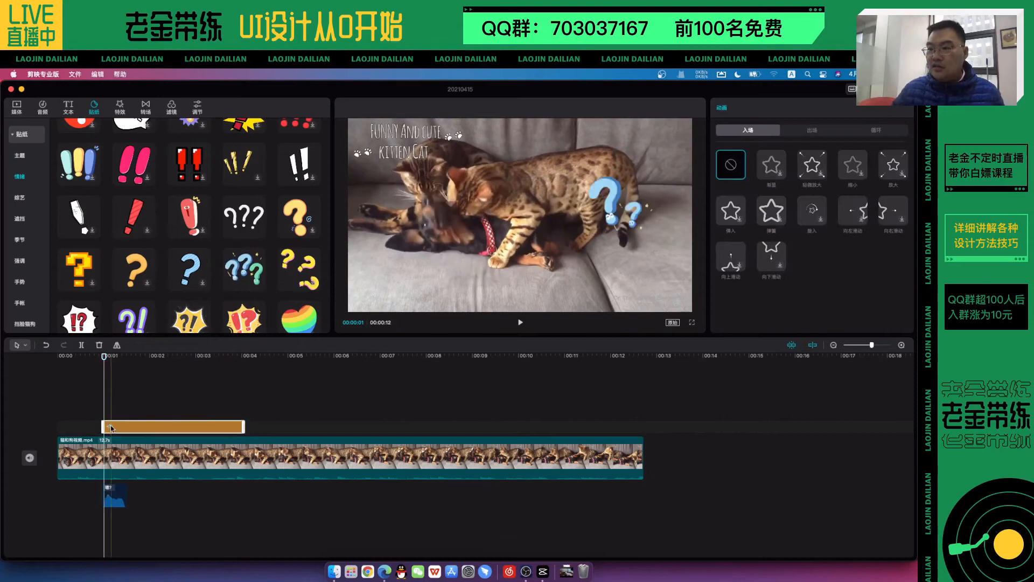
{"action": "left_click_drag", "start_coordinate": [244, 427], "coordinate": [150, 431]}
Step: Shrink the question mark sticker in the preview and place it beside the cat's head, above the dog
{"action": "left_click", "coordinate": [88, 358]}
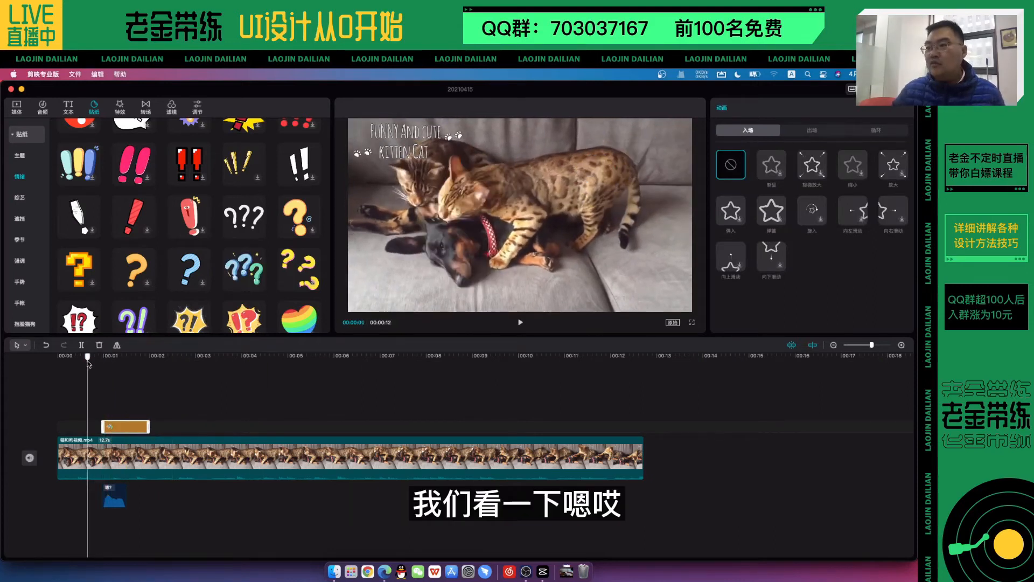
{"action": "left_click_drag", "start_coordinate": [89, 363], "coordinate": [114, 360]}
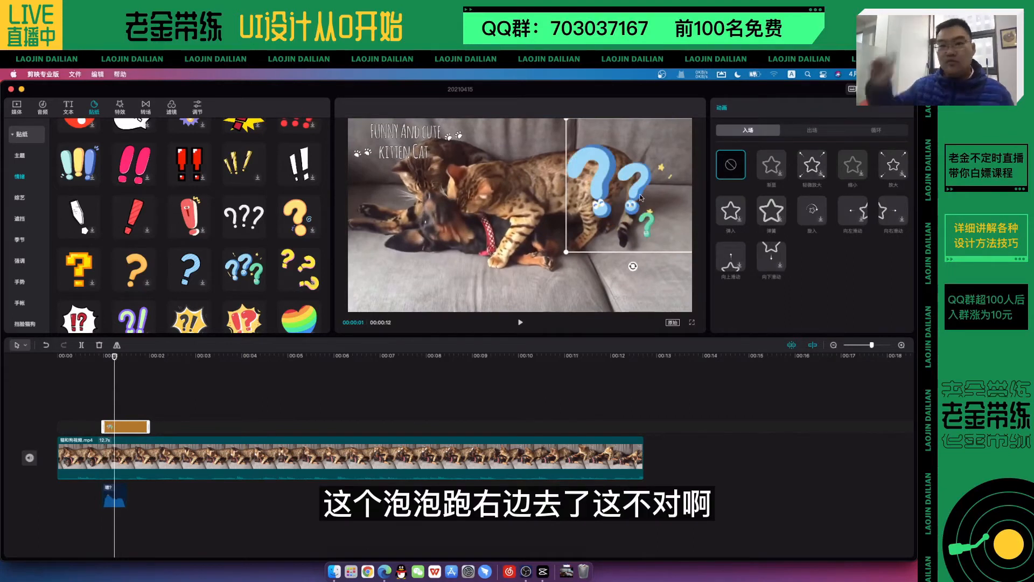
{"action": "left_click_drag", "start_coordinate": [649, 189], "coordinate": [510, 207]}
{"action": "left_click_drag", "start_coordinate": [560, 273], "coordinate": [519, 230]}
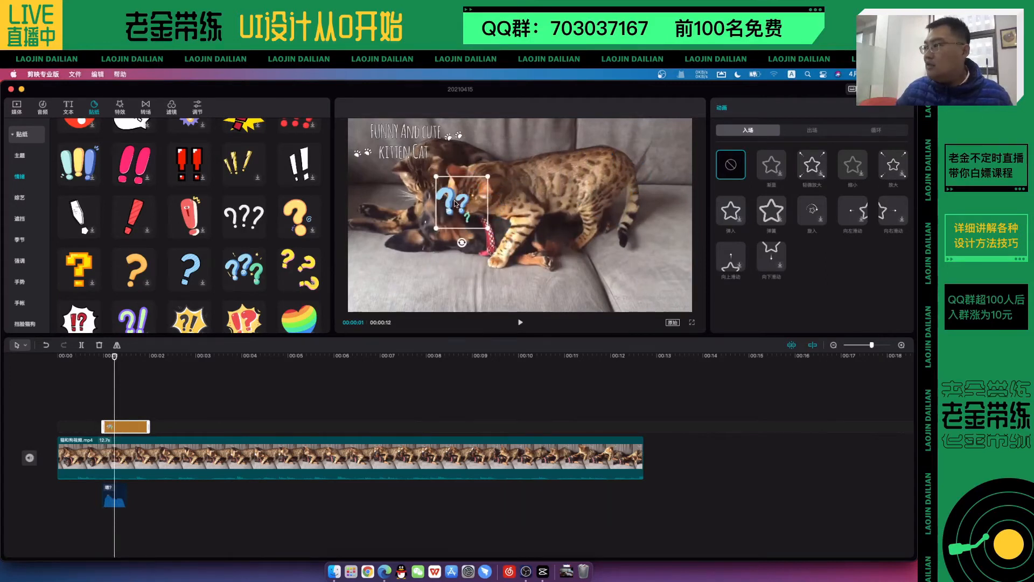
{"action": "left_click_drag", "start_coordinate": [455, 204], "coordinate": [456, 203]}
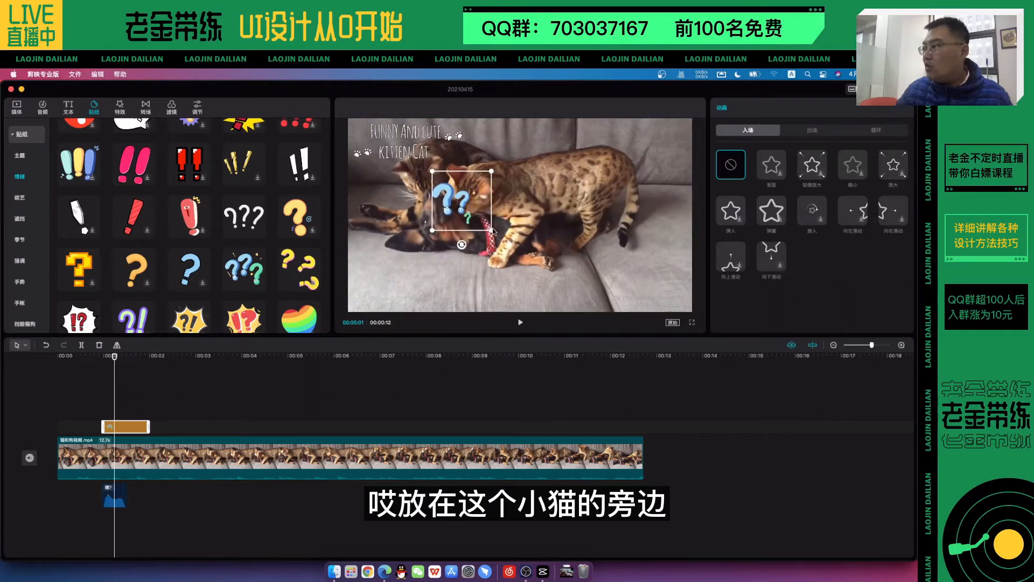
Step: Play the video from near its start to about 5 seconds to check the sticker and sound together
{"action": "left_click", "coordinate": [175, 443]}
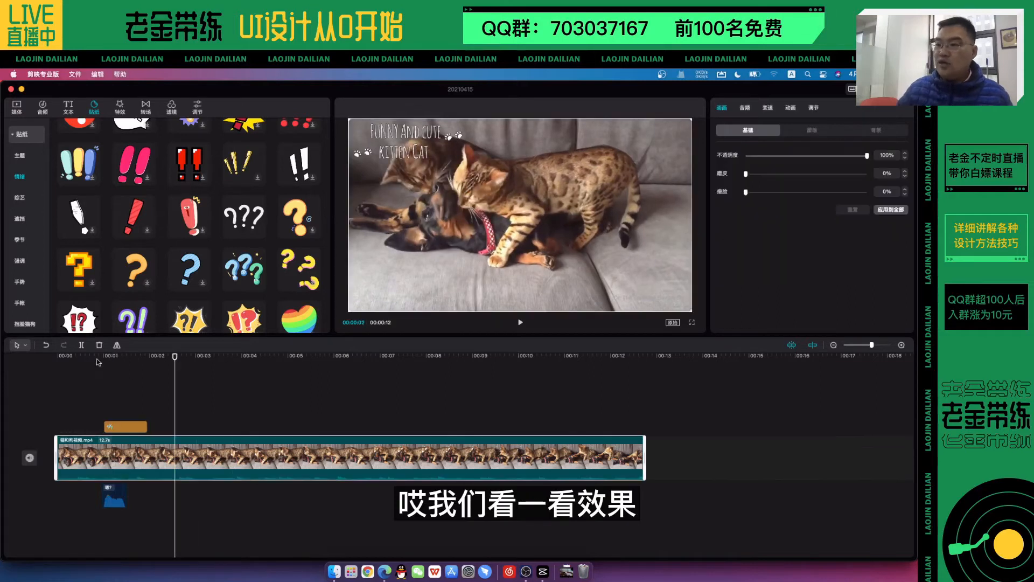
{"action": "left_click", "coordinate": [76, 358]}
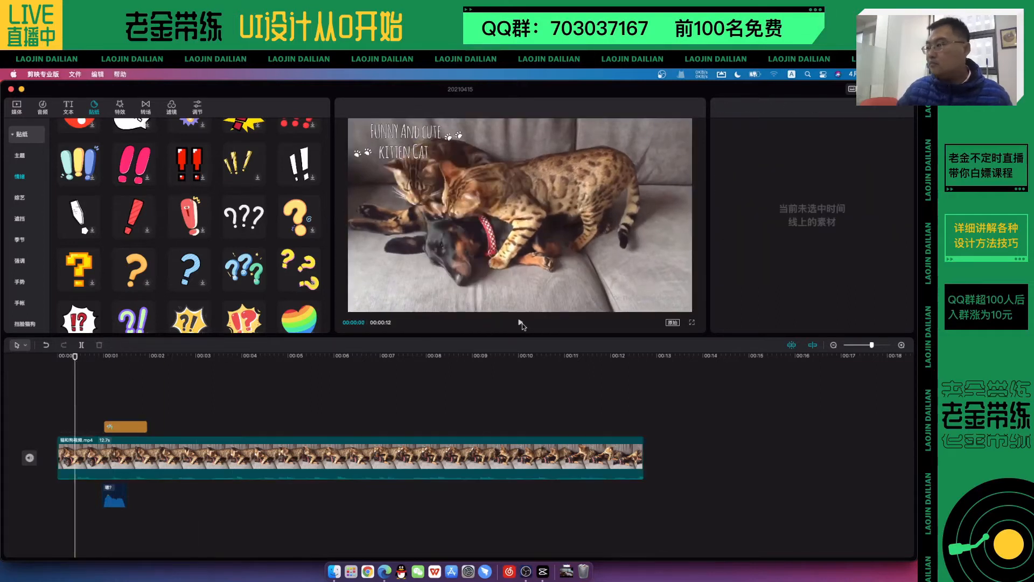
{"action": "left_click", "coordinate": [520, 322]}
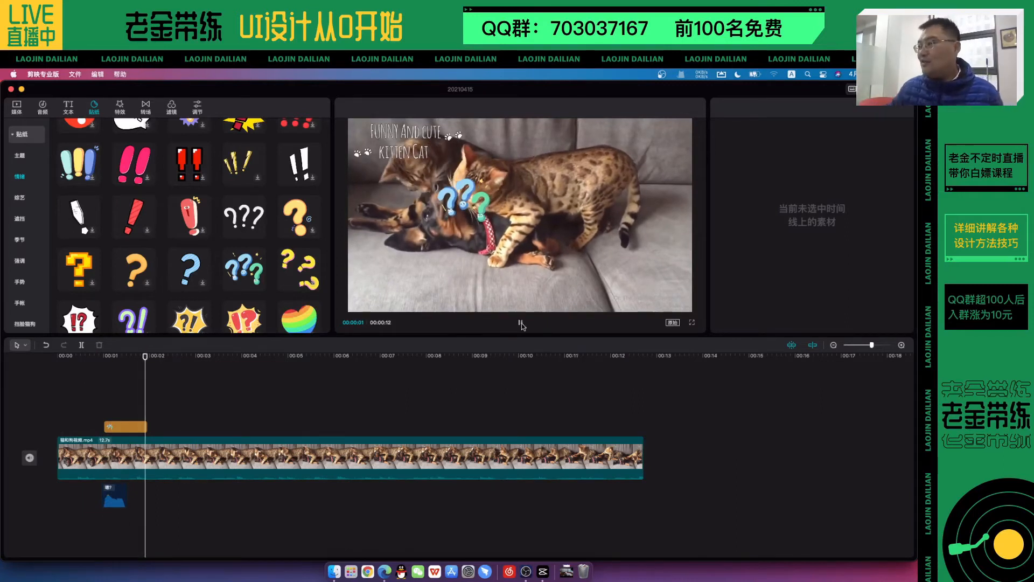
{"action": "left_click", "coordinate": [520, 323]}
{"action": "left_click", "coordinate": [521, 324]}
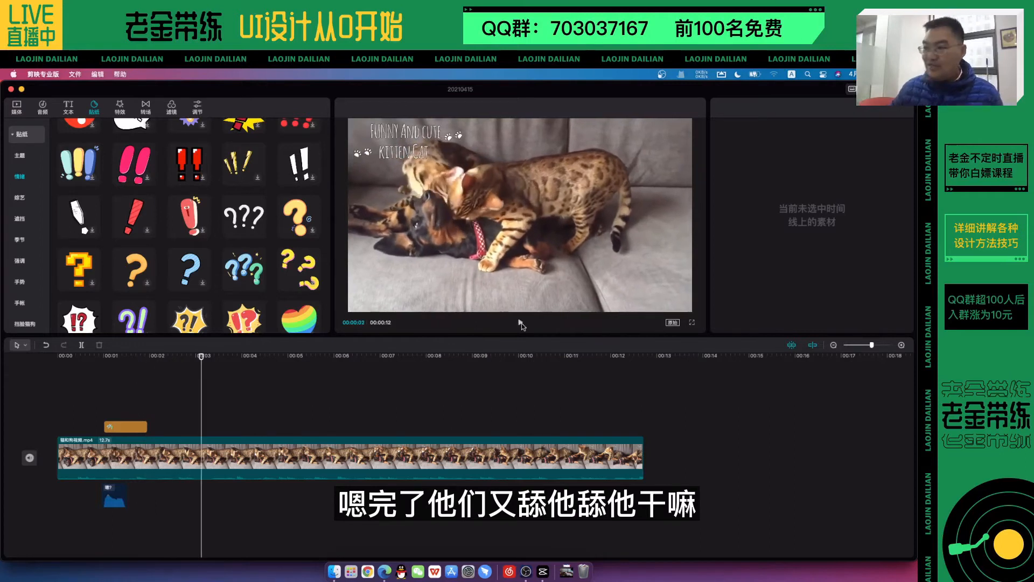
{"action": "left_click", "coordinate": [521, 323]}
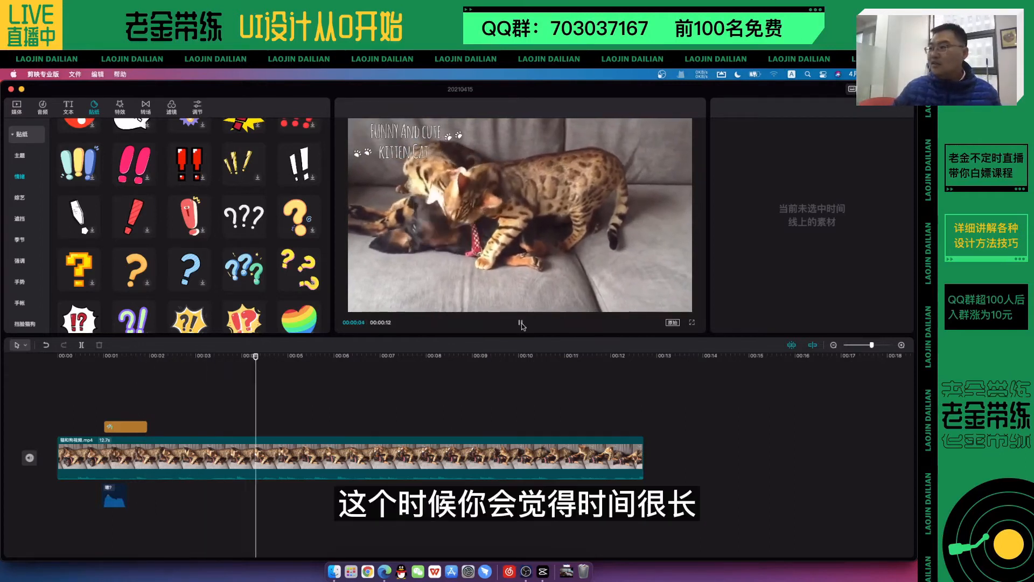
{"action": "left_click", "coordinate": [521, 323]}
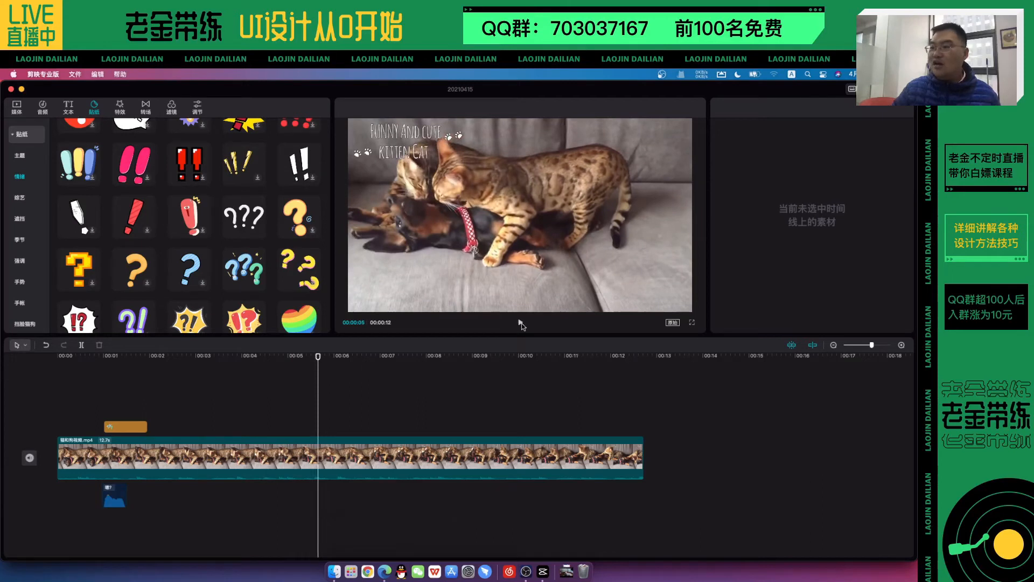
Step: Add the one-second 综艺 sound effect numbered 2 below the video at about 3 seconds
{"action": "left_click_drag", "start_coordinate": [318, 356], "coordinate": [214, 364]}
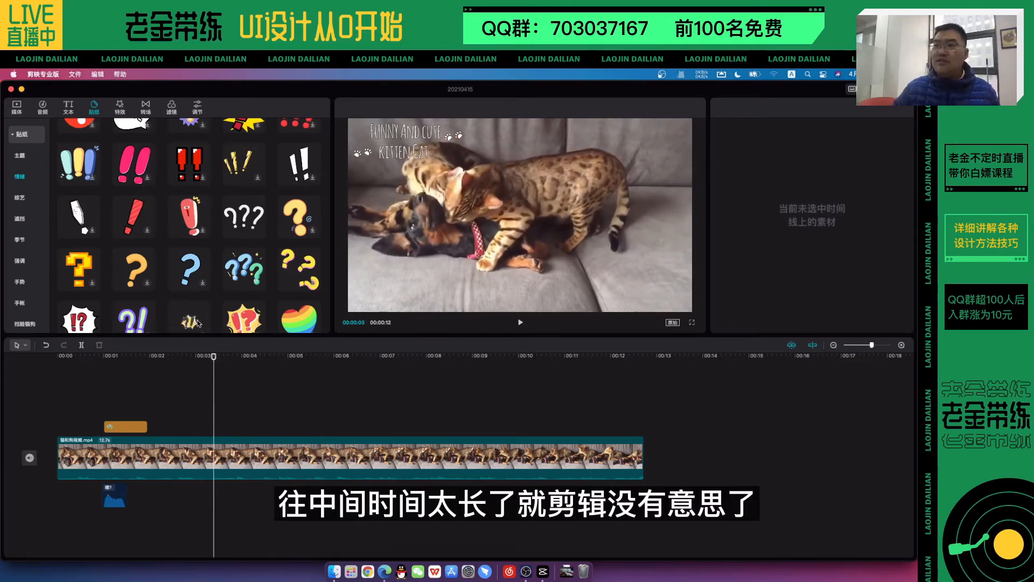
{"action": "left_click", "coordinate": [43, 109]}
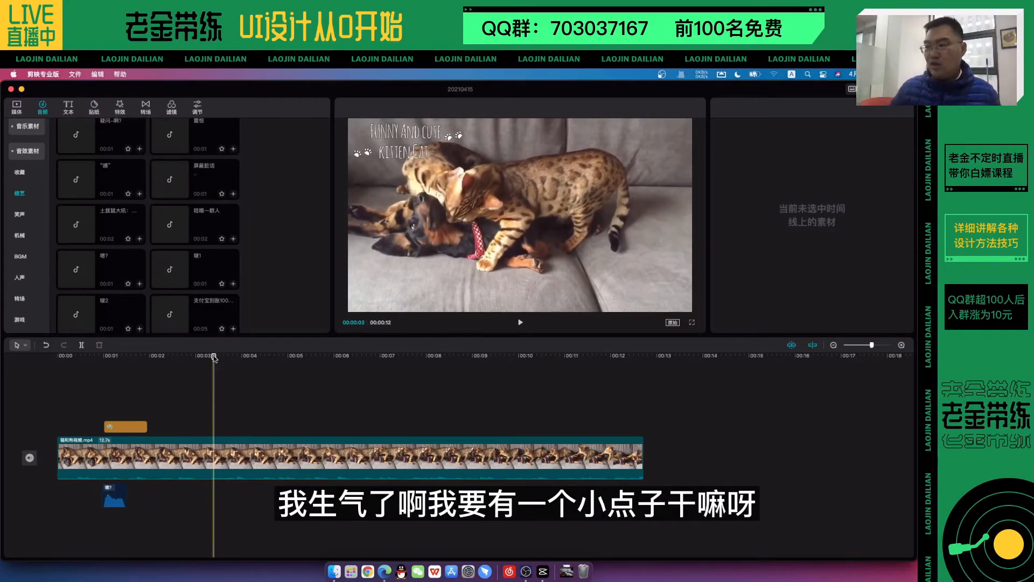
{"action": "left_click_drag", "start_coordinate": [214, 359], "coordinate": [205, 353]}
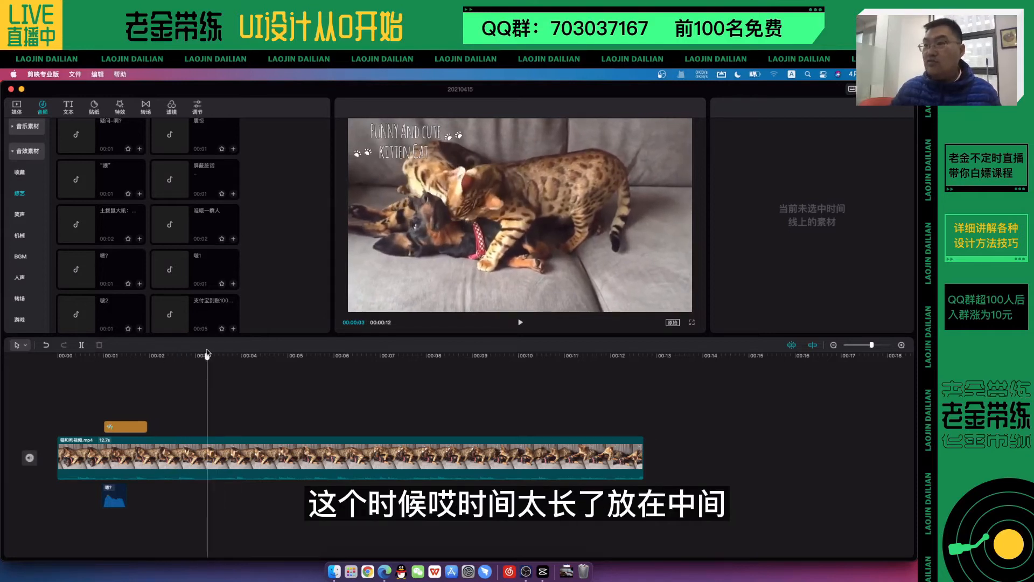
{"action": "left_click", "coordinate": [180, 270]}
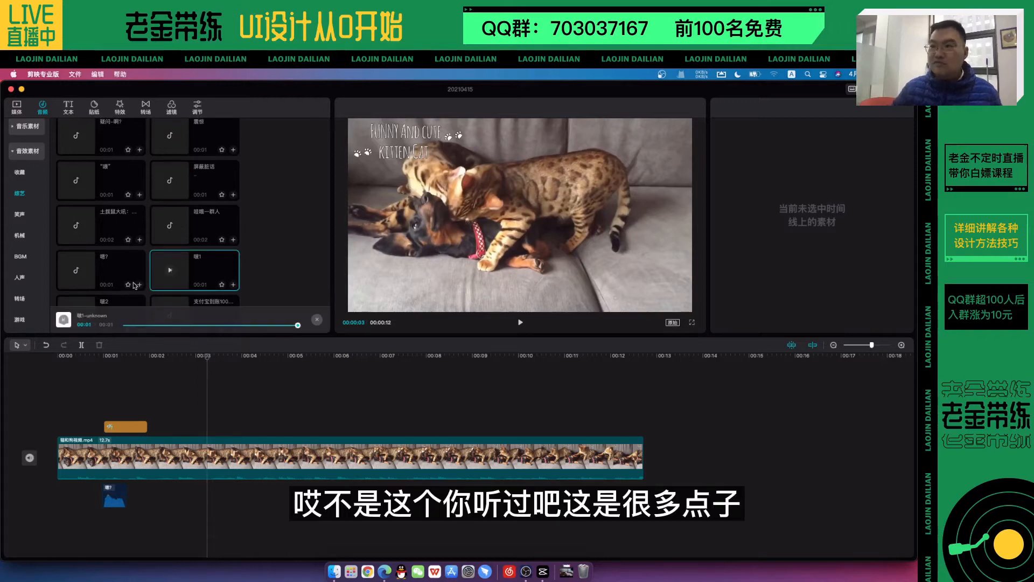
{"action": "scroll", "coordinate": [135, 286], "scroll_direction": "down", "scroll_amount": 2}
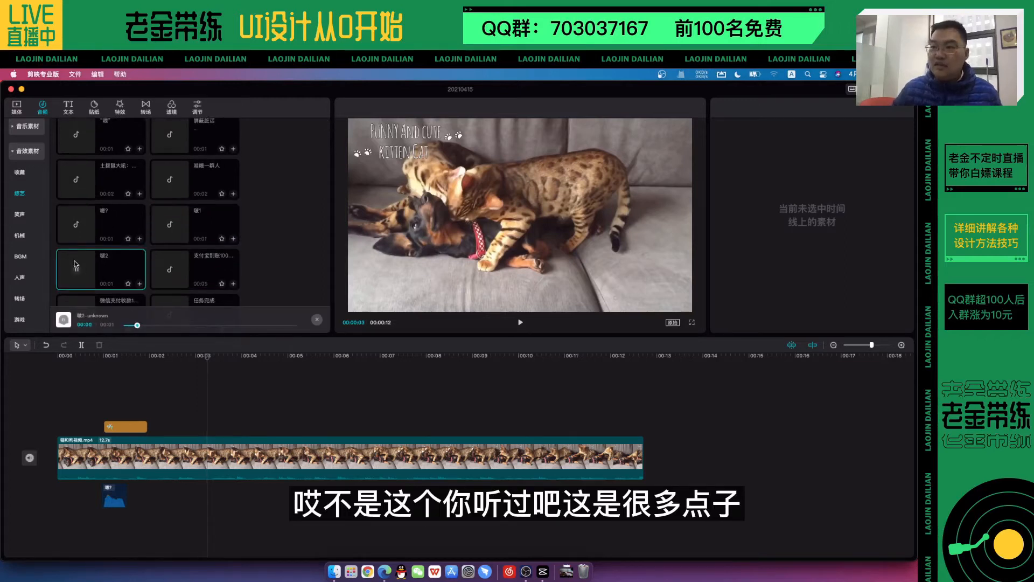
{"action": "left_click", "coordinate": [168, 223]}
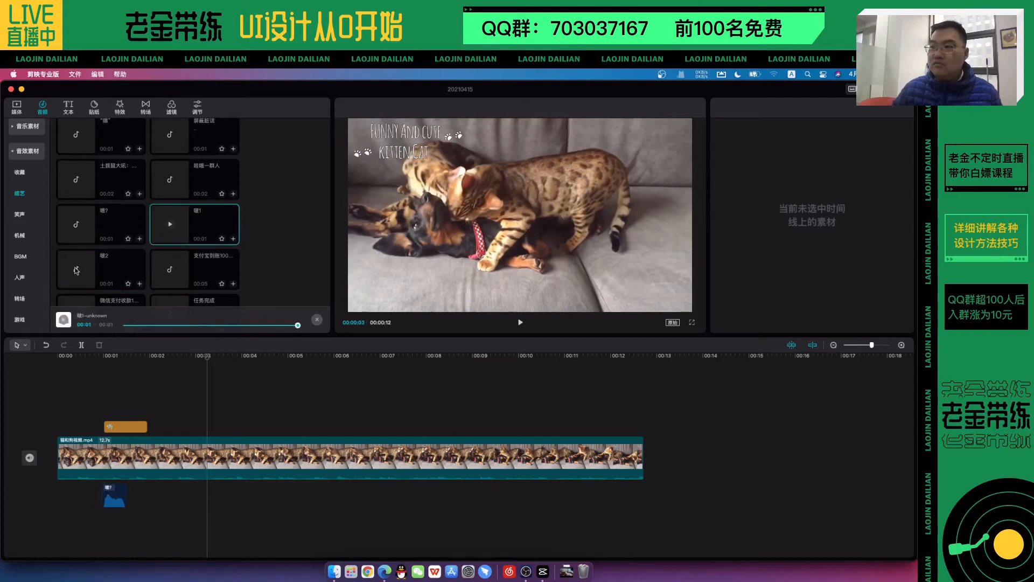
{"action": "mouse_move", "coordinate": [87, 265]}
{"action": "left_mouse_down"}
{"action": "mouse_move", "coordinate": [221, 500]}
{"action": "mouse_move", "coordinate": [211, 498]}
{"action": "left_mouse_up"}
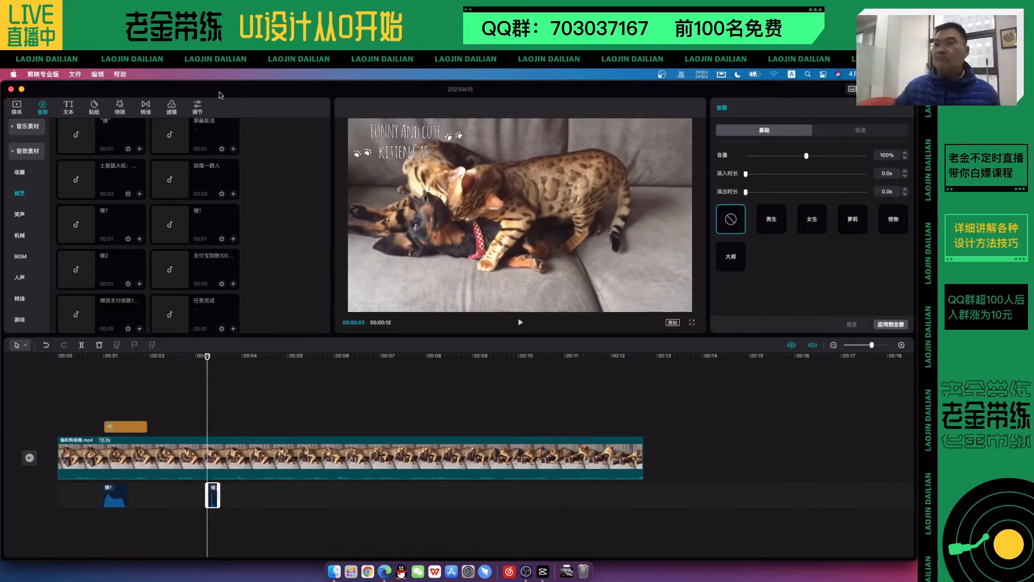
Step: Add the red siren sticker above the video at the second sound clip's start and shorten it to about half a second
{"action": "left_click", "coordinate": [92, 107]}
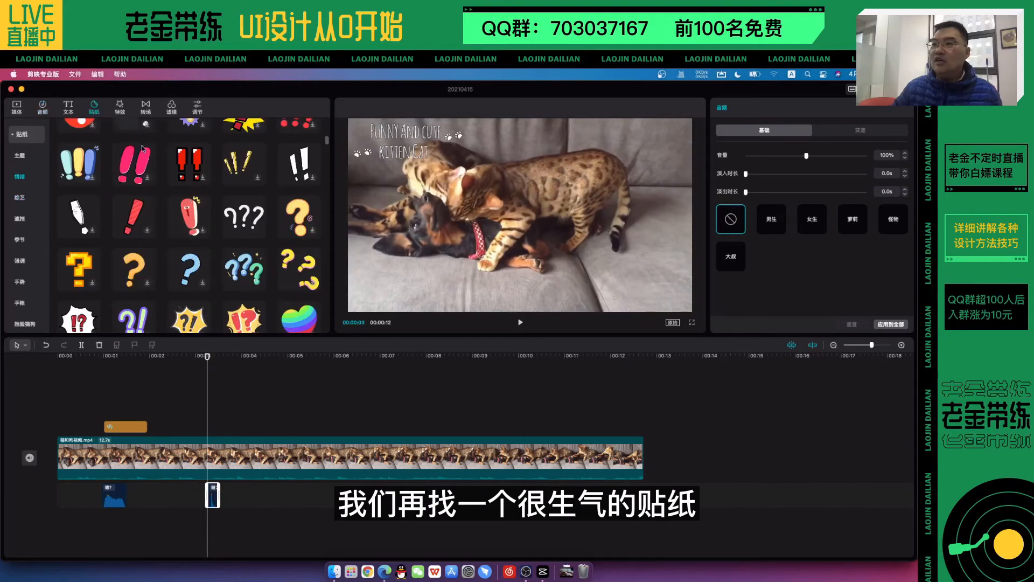
{"action": "scroll", "coordinate": [226, 228], "scroll_direction": "down", "scroll_amount": 5}
{"action": "scroll", "coordinate": [226, 230], "scroll_direction": "down", "scroll_amount": 8}
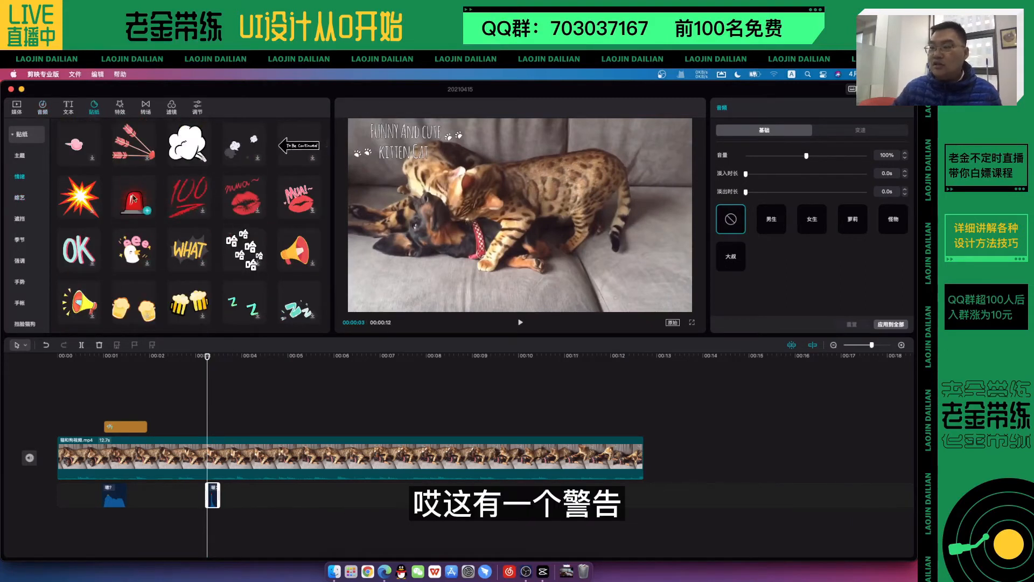
{"action": "left_click", "coordinate": [133, 198]}
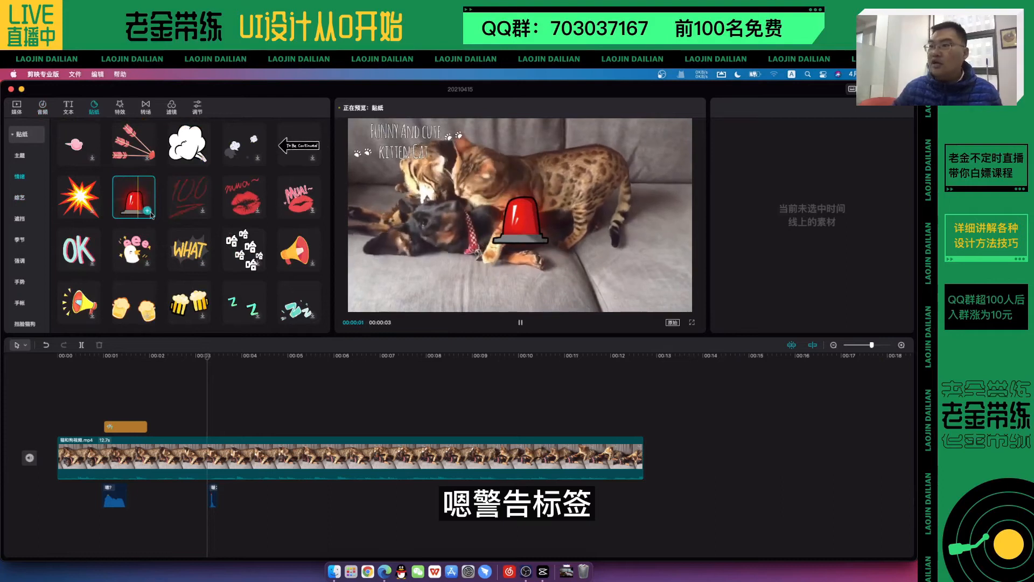
{"action": "left_click_drag", "start_coordinate": [150, 214], "coordinate": [207, 428]}
{"action": "left_click_drag", "start_coordinate": [347, 429], "coordinate": [235, 429]}
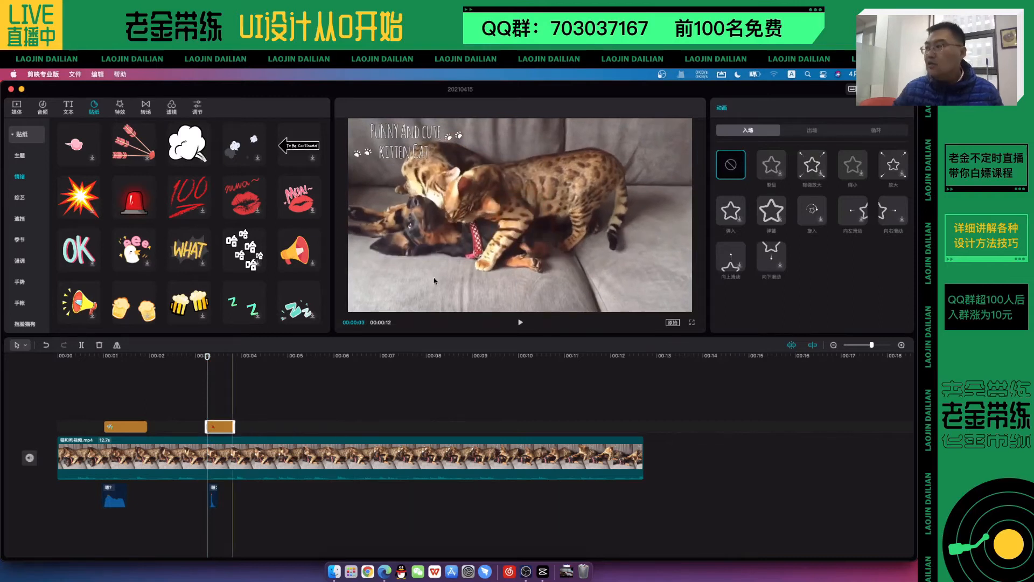
Step: Place the siren sticker over the dog's collar in the preview and play the video from near its start to check it
{"action": "left_click_drag", "start_coordinate": [208, 357], "coordinate": [214, 358]}
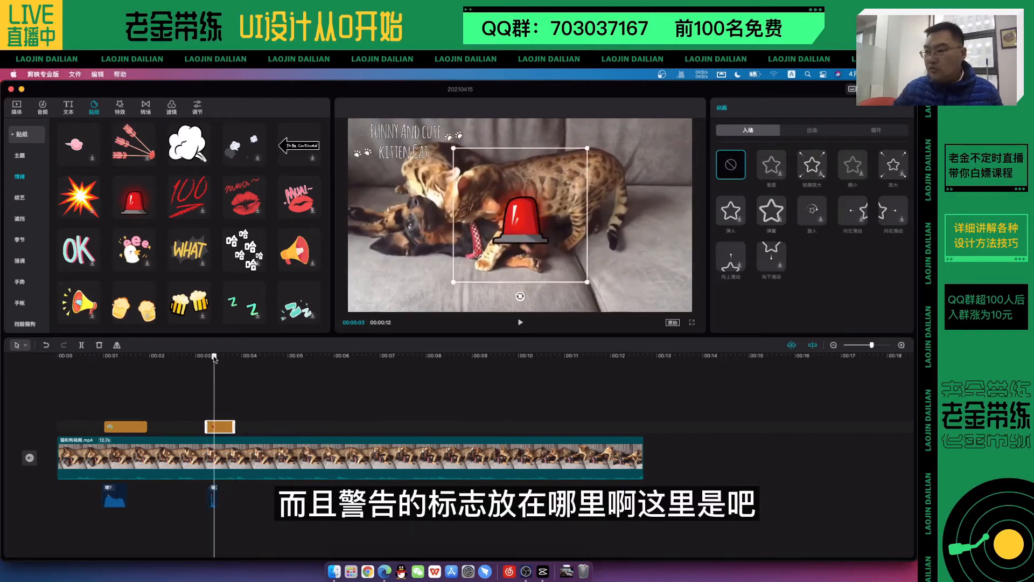
{"action": "left_click_drag", "start_coordinate": [533, 215], "coordinate": [486, 220]}
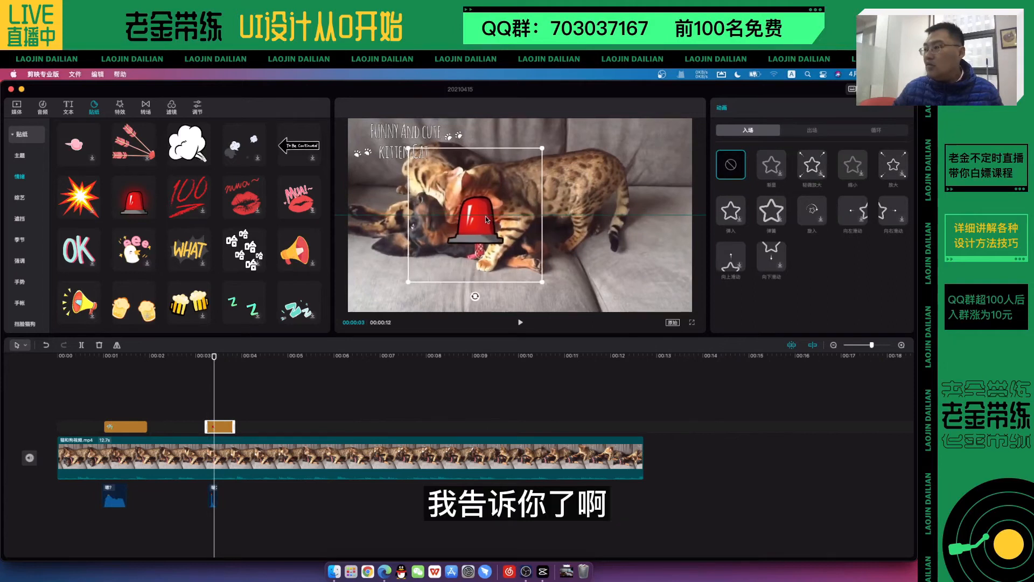
{"action": "left_click", "coordinate": [574, 196]}
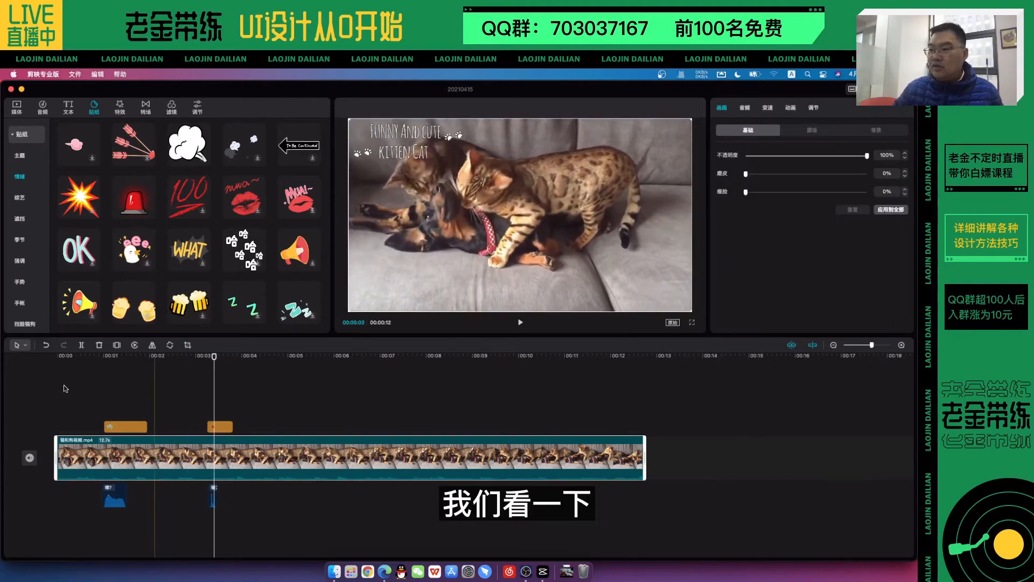
{"action": "left_click", "coordinate": [92, 387]}
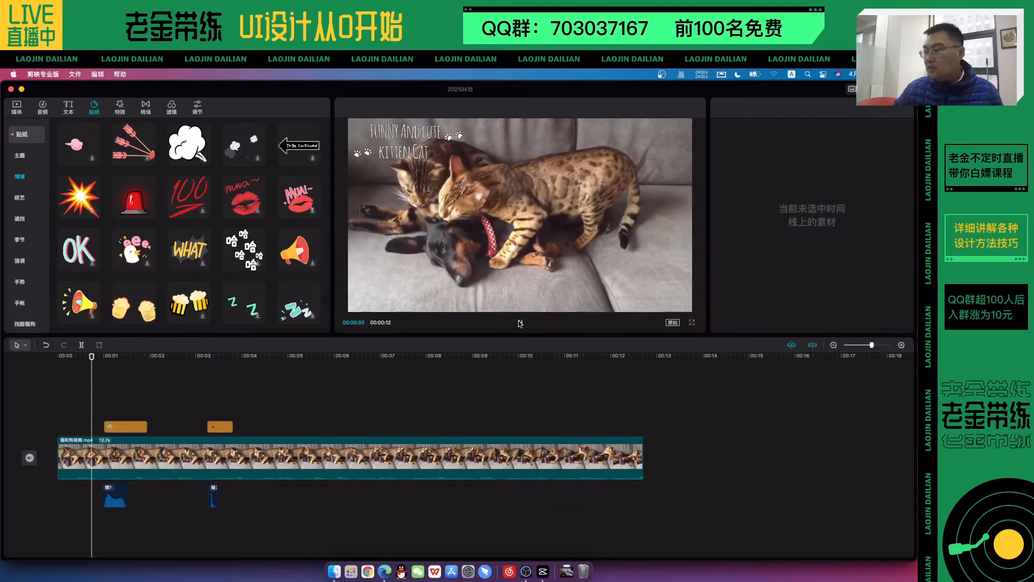
{"action": "left_click", "coordinate": [520, 323]}
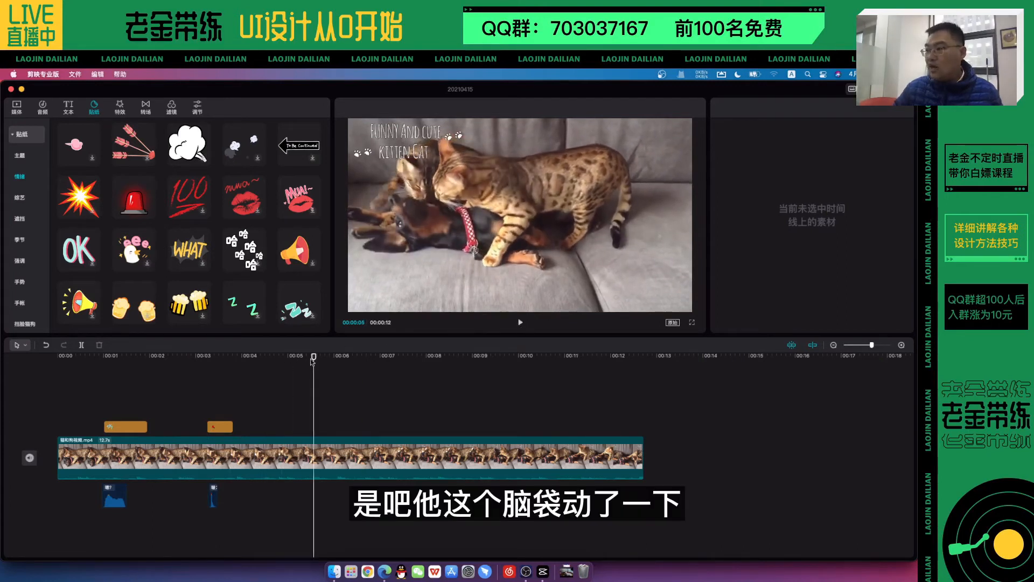
Step: Move the second sound clip and the siren sticker to start together at about 4 seconds and play back the passage
{"action": "left_click_drag", "start_coordinate": [302, 357], "coordinate": [233, 360]}
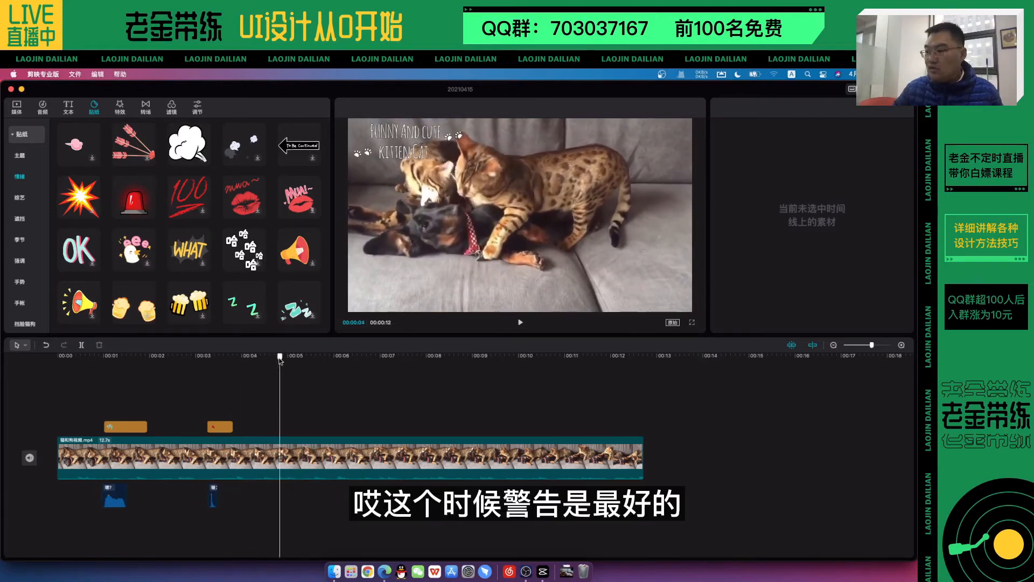
{"action": "left_click_drag", "start_coordinate": [268, 360], "coordinate": [256, 360]}
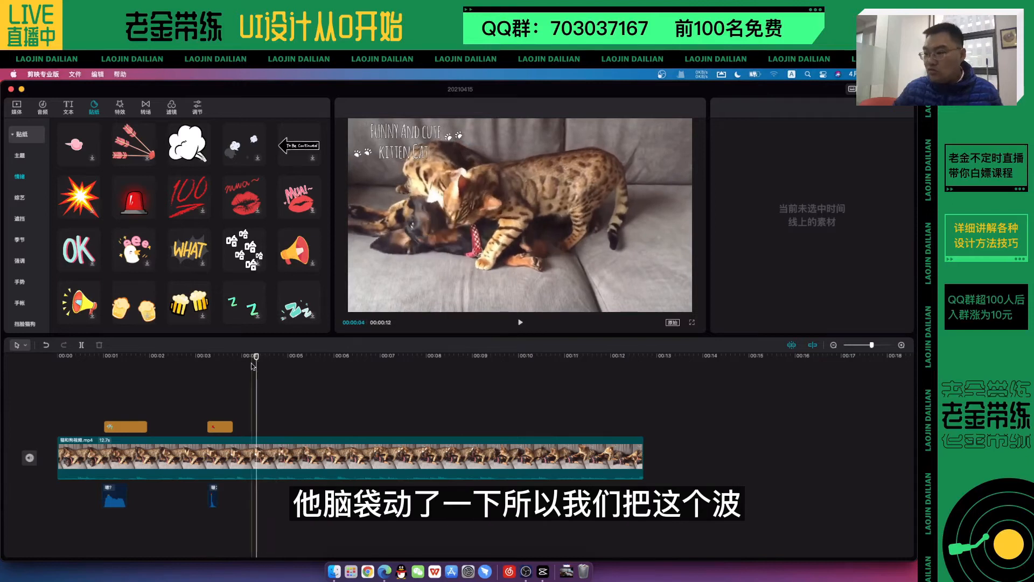
{"action": "left_click_drag", "start_coordinate": [214, 498], "coordinate": [261, 496]}
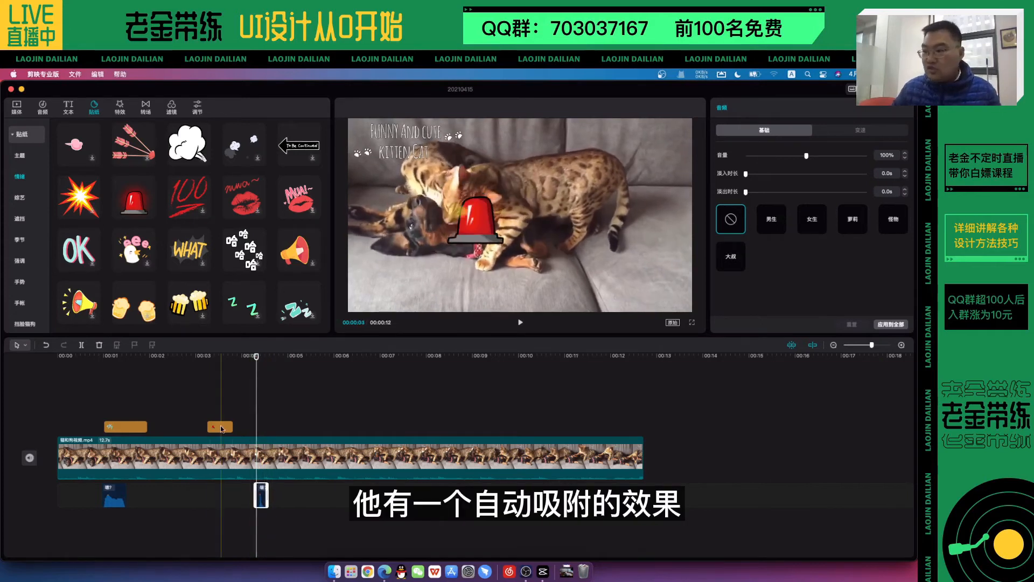
{"action": "left_click_drag", "start_coordinate": [221, 427], "coordinate": [267, 433]}
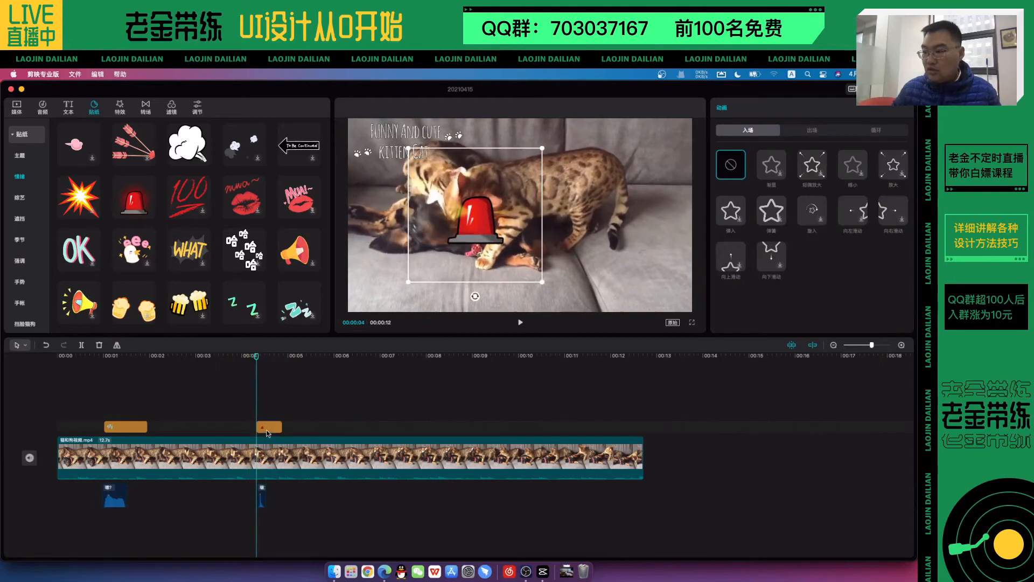
{"action": "left_click", "coordinate": [280, 388]}
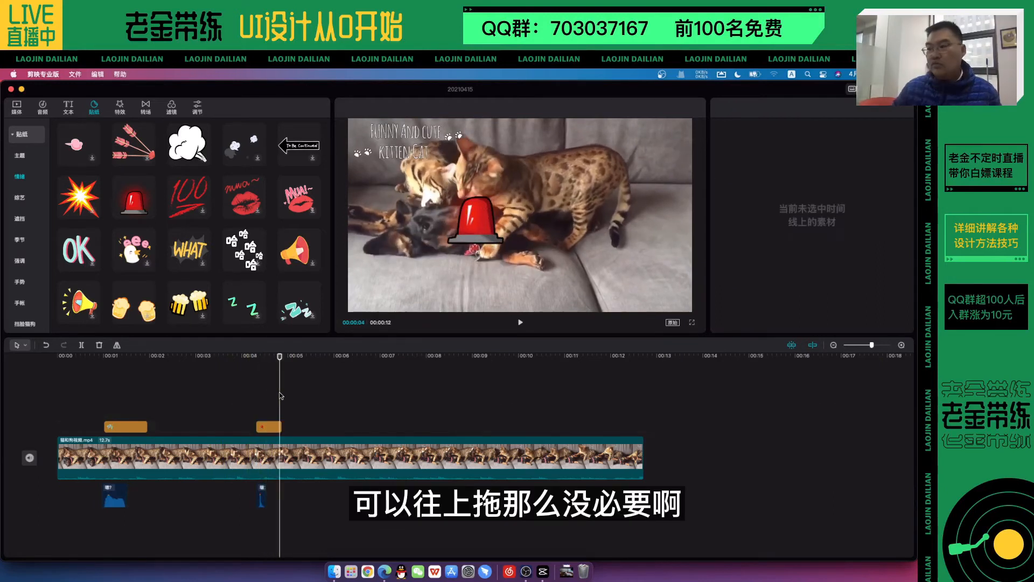
{"action": "left_click", "coordinate": [245, 362]}
{"action": "left_click", "coordinate": [520, 322]}
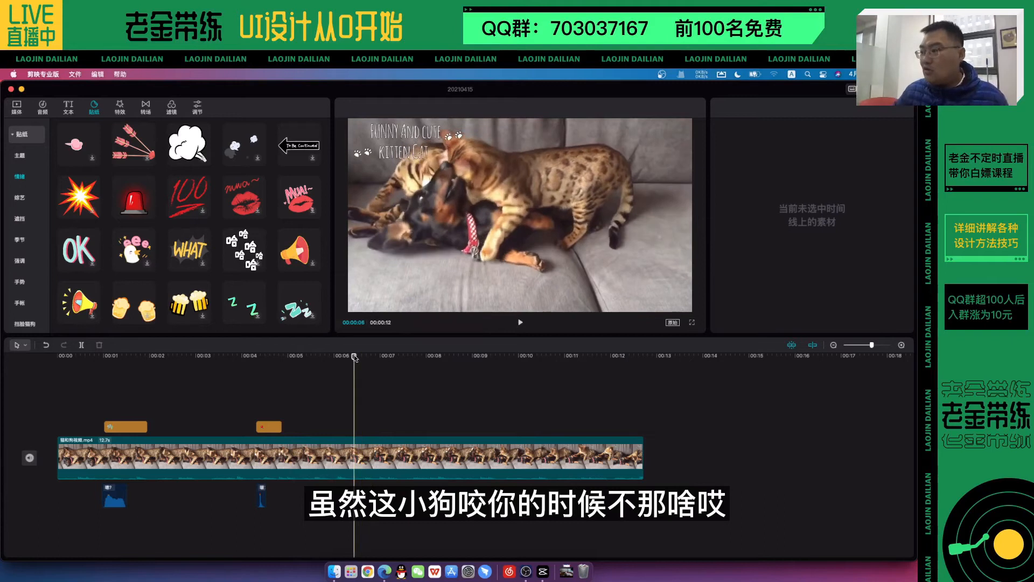
Step: Add the one-second 综艺 sound effect listed just above 土拨鼠大吼 at about 6 seconds, trimming its start slightly
{"action": "left_click_drag", "start_coordinate": [355, 357], "coordinate": [341, 358]}
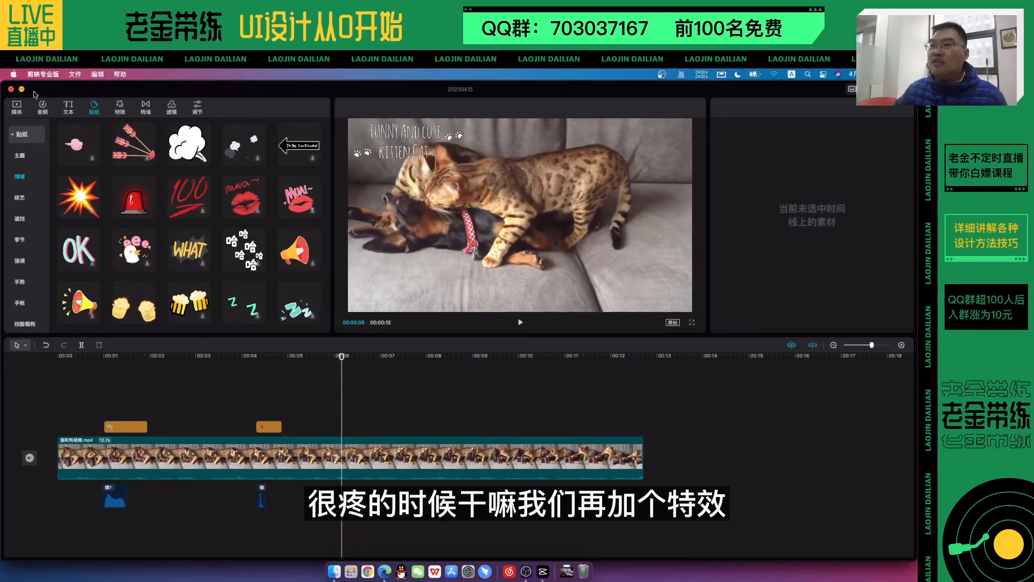
{"action": "left_click", "coordinate": [43, 106]}
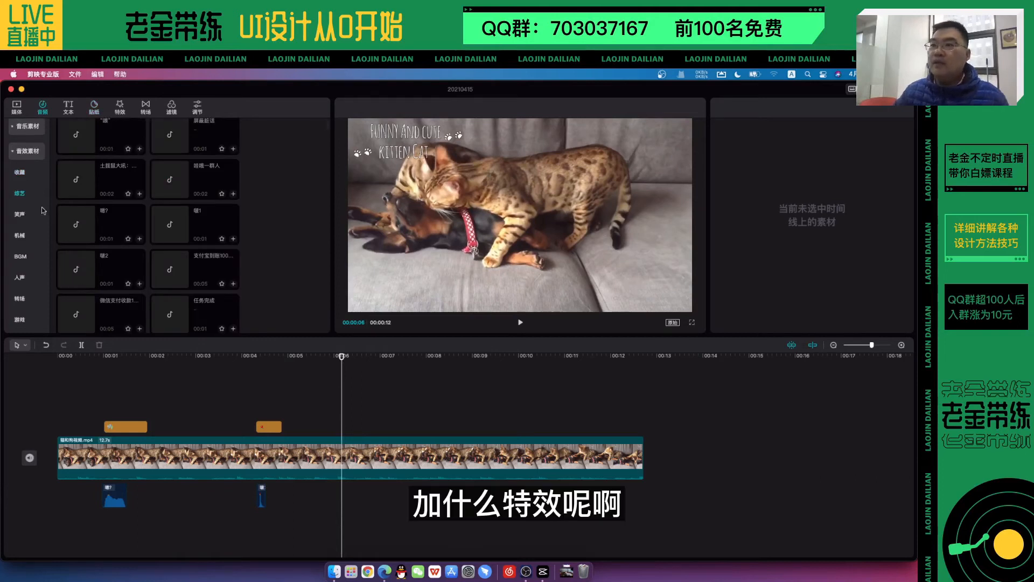
{"action": "left_click", "coordinate": [76, 180]}
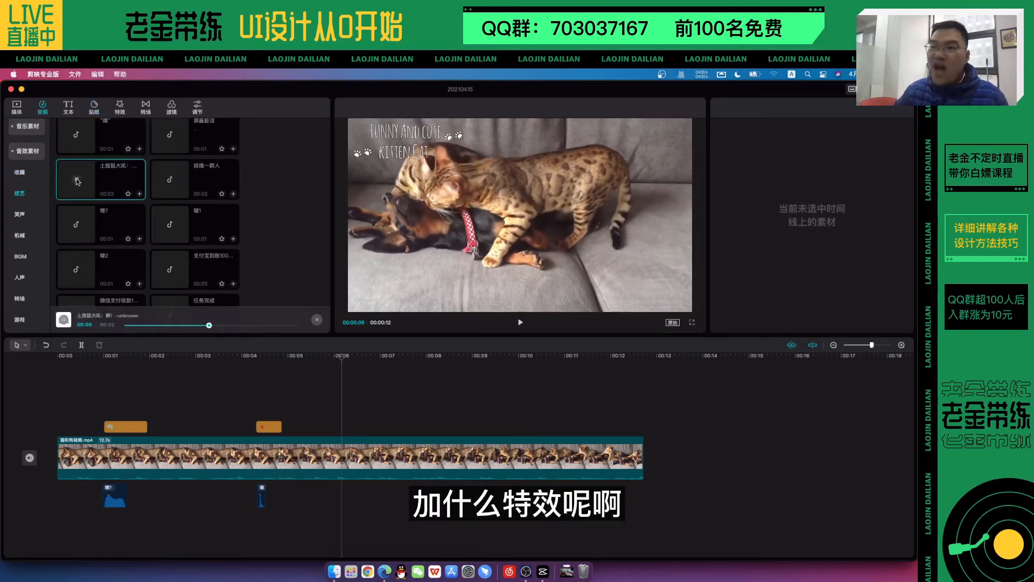
{"action": "scroll", "coordinate": [108, 178], "scroll_direction": "up", "scroll_amount": 2}
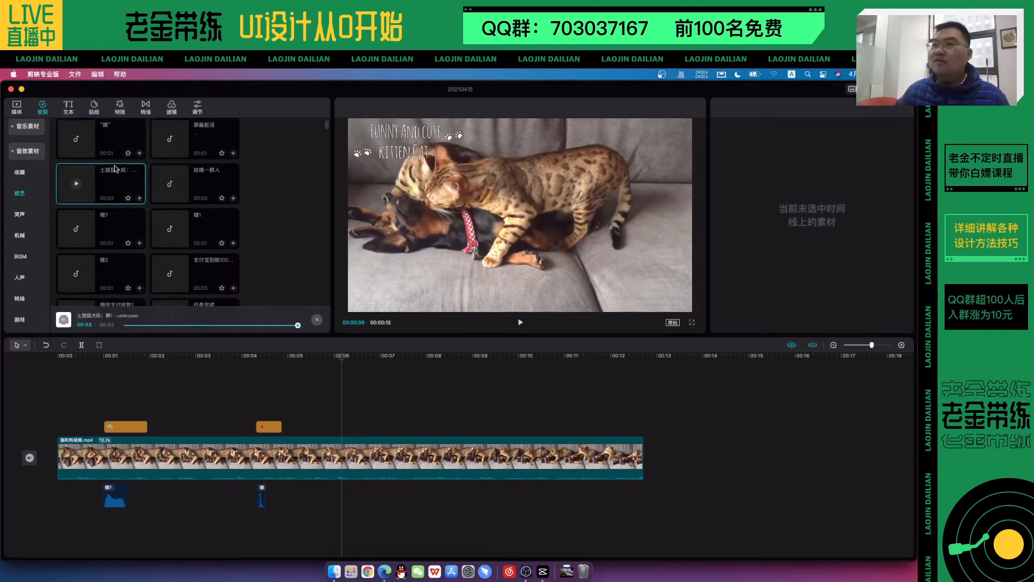
{"action": "left_click", "coordinate": [72, 169]}
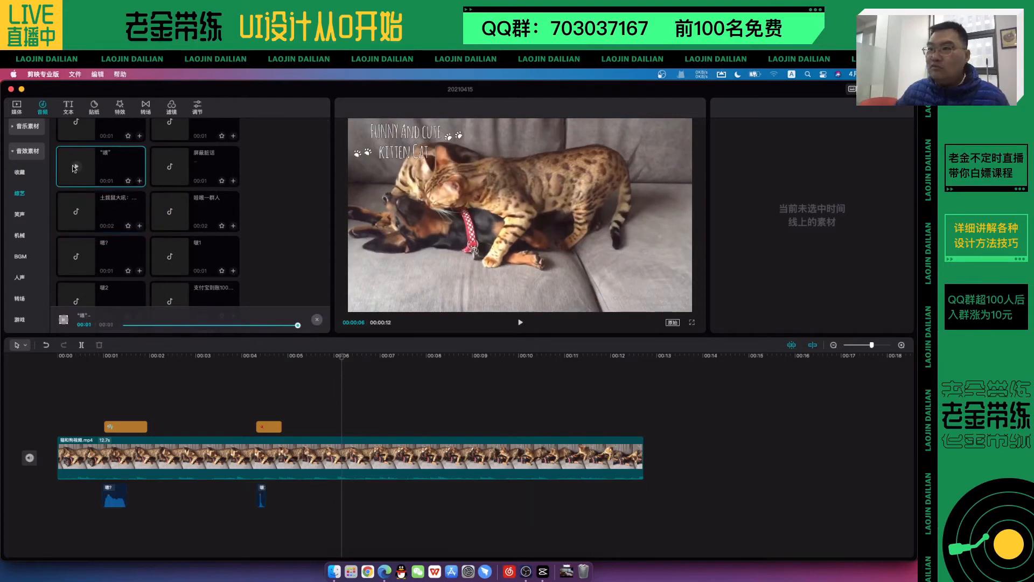
{"action": "left_click_drag", "start_coordinate": [81, 166], "coordinate": [349, 501]}
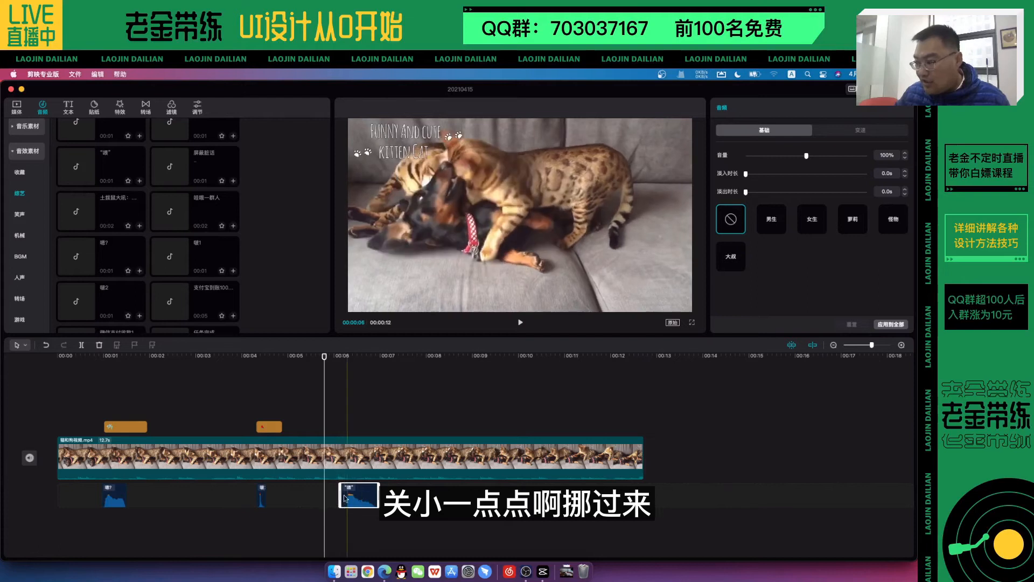
{"action": "left_click_drag", "start_coordinate": [342, 499], "coordinate": [345, 499]}
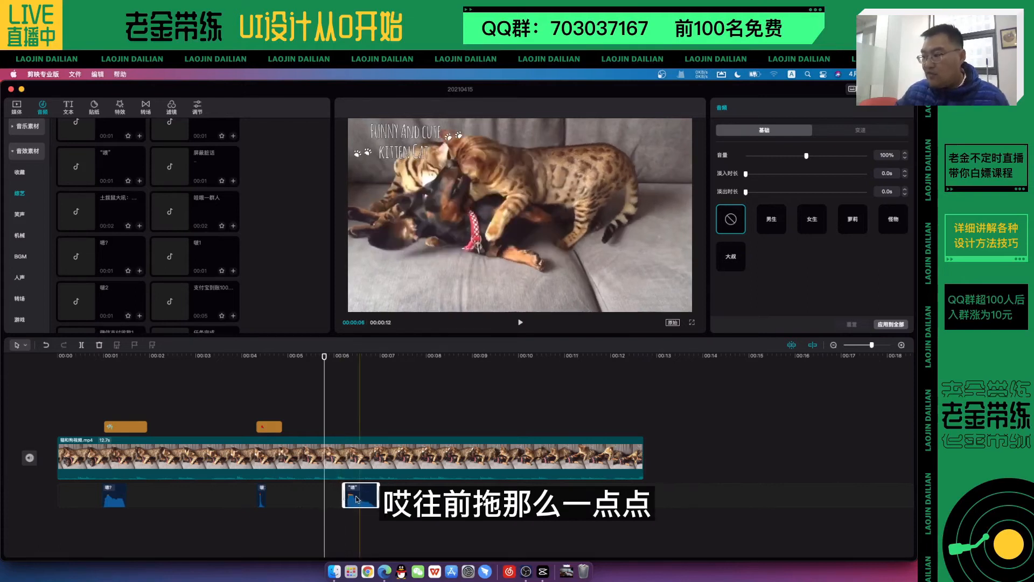
{"action": "left_click_drag", "start_coordinate": [346, 496], "coordinate": [346, 496]}
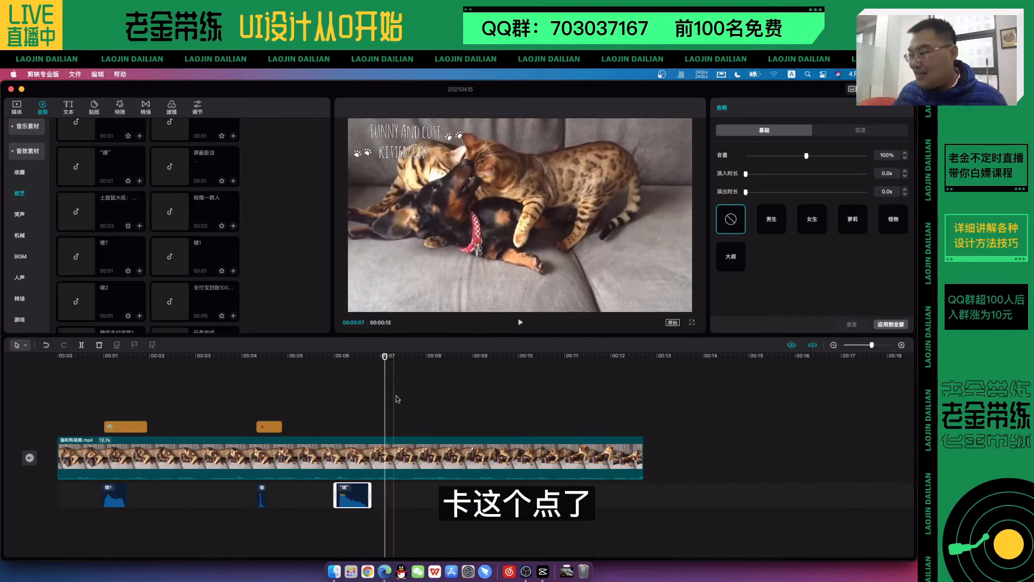
Step: Add the yellow crying-laughing face sticker from the 情绪 group above the video near the third sound clip's start, at about 6 seconds
{"action": "left_click_drag", "start_coordinate": [382, 359], "coordinate": [358, 362]}
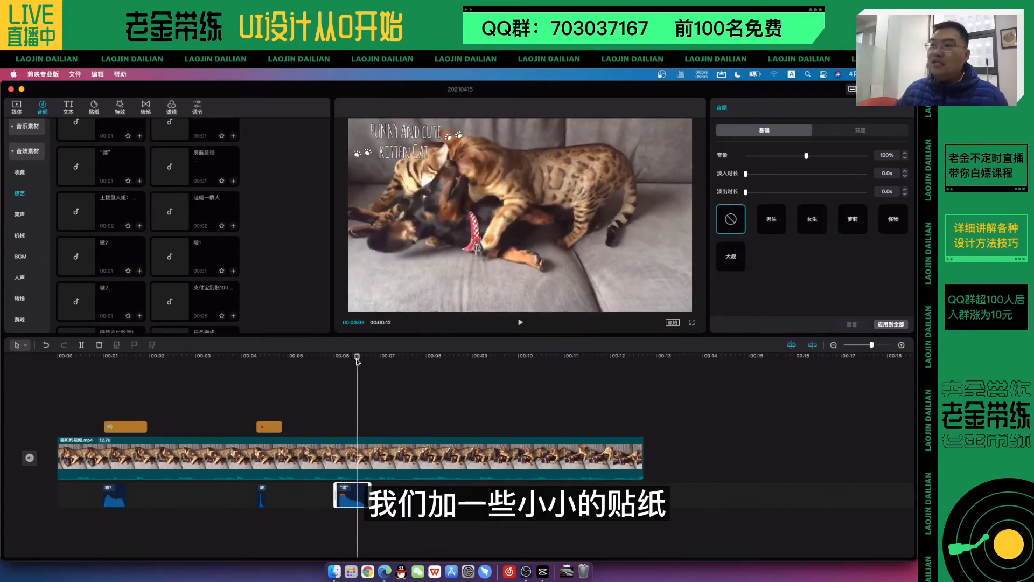
{"action": "left_click", "coordinate": [96, 113]}
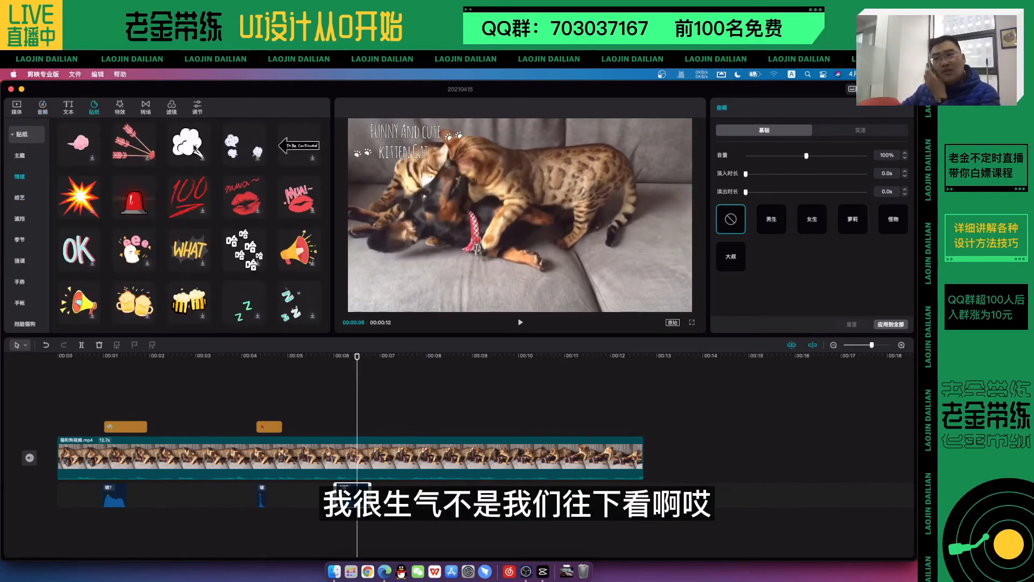
{"action": "scroll", "coordinate": [200, 194], "scroll_direction": "down", "scroll_amount": 8}
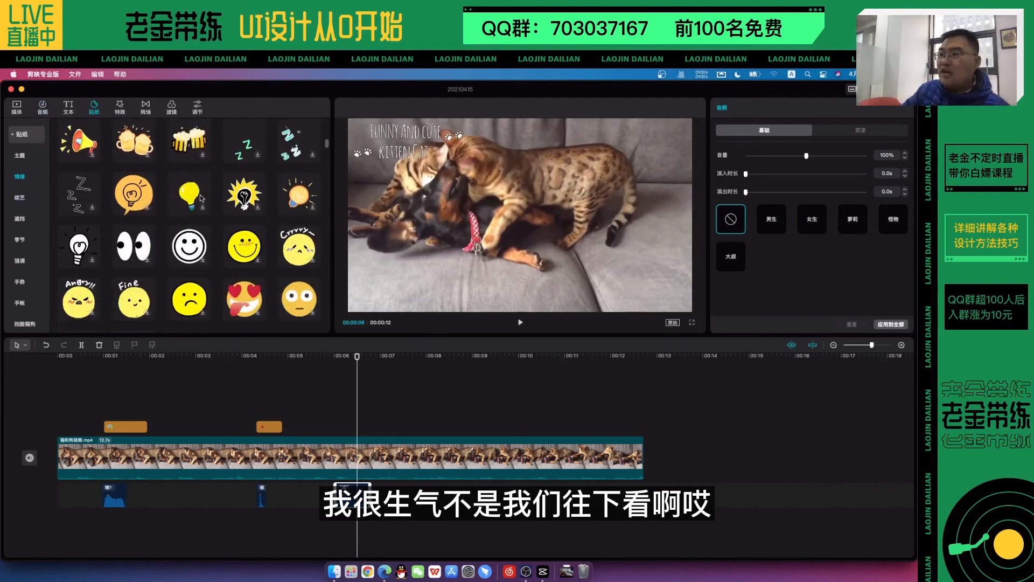
{"action": "scroll", "coordinate": [201, 198], "scroll_direction": "down", "scroll_amount": 4}
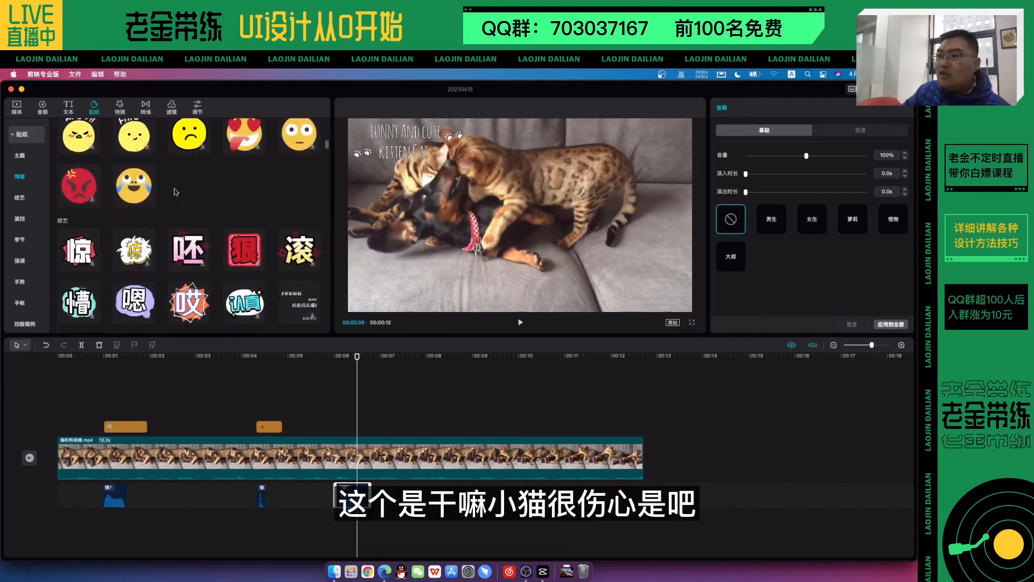
{"action": "left_click", "coordinate": [132, 189]}
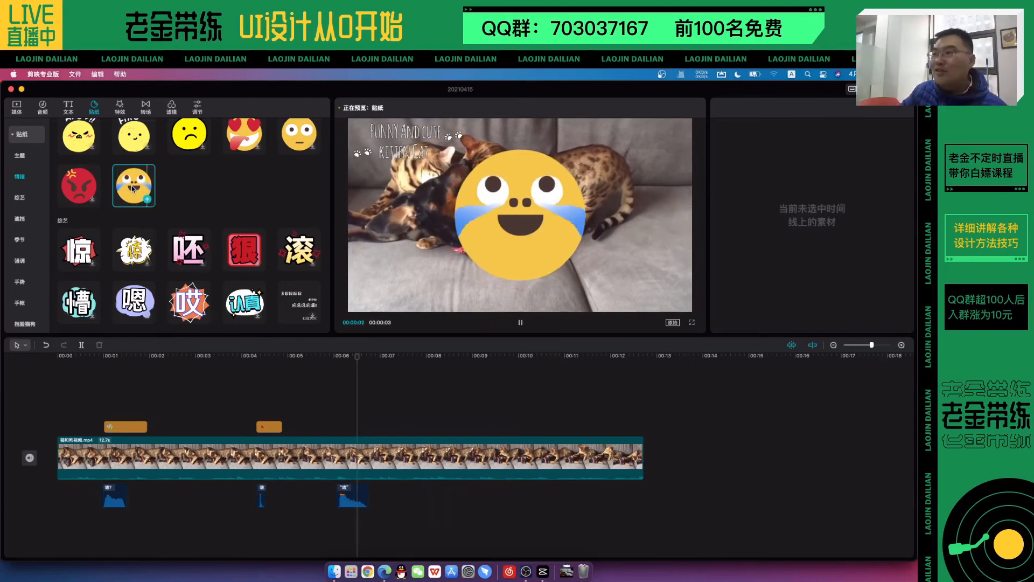
{"action": "left_click_drag", "start_coordinate": [132, 188], "coordinate": [350, 429]}
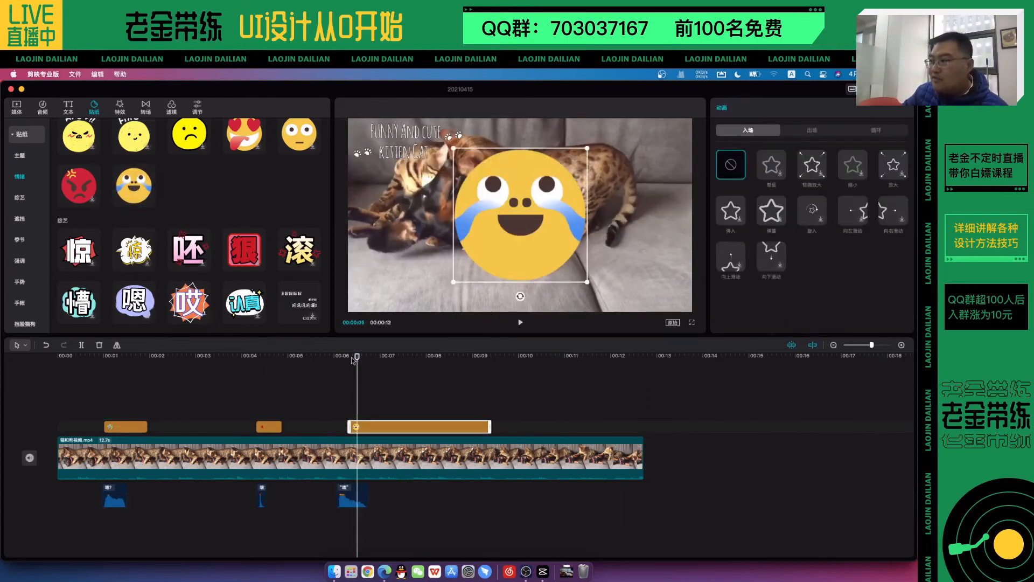
Step: Shrink the crying-laughing sticker to about half its size over the dog in the preview and play back the passage
{"action": "left_click", "coordinate": [315, 361]}
{"action": "left_click_drag", "start_coordinate": [316, 362], "coordinate": [361, 358]}
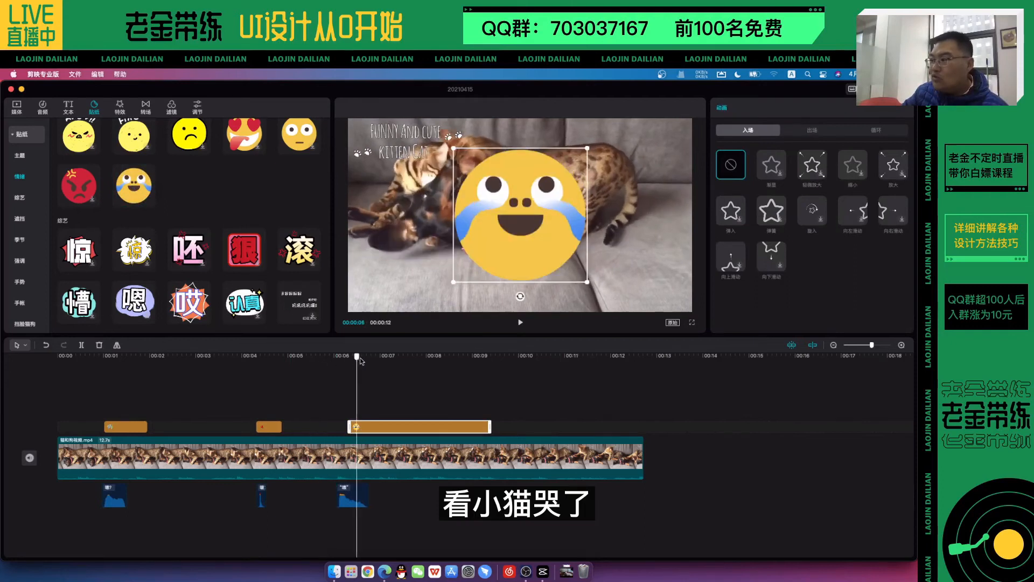
{"action": "left_click_drag", "start_coordinate": [587, 147], "coordinate": [521, 215]}
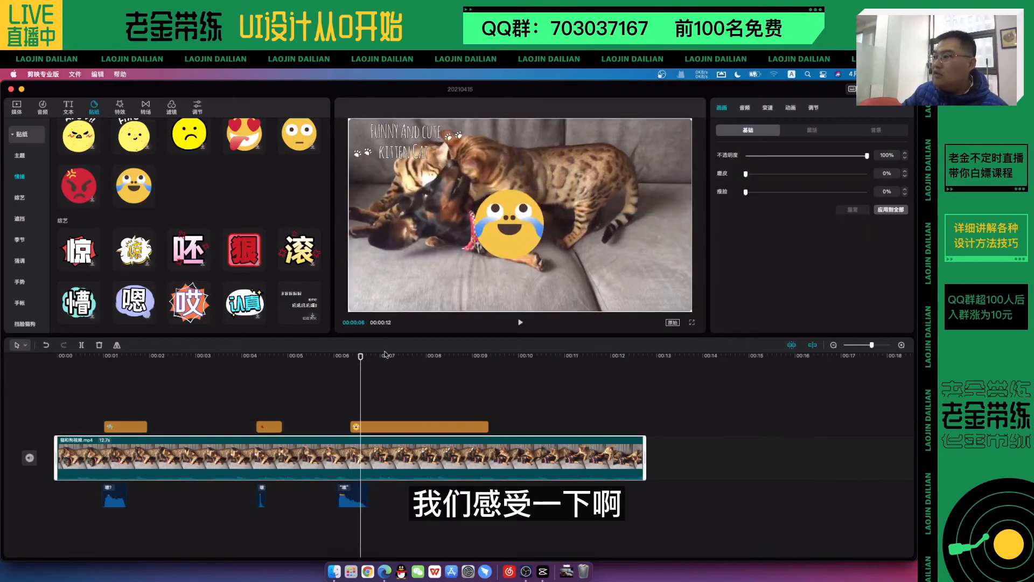
{"action": "left_click", "coordinate": [334, 395]}
{"action": "left_click", "coordinate": [296, 390]}
{"action": "left_click", "coordinate": [520, 323]}
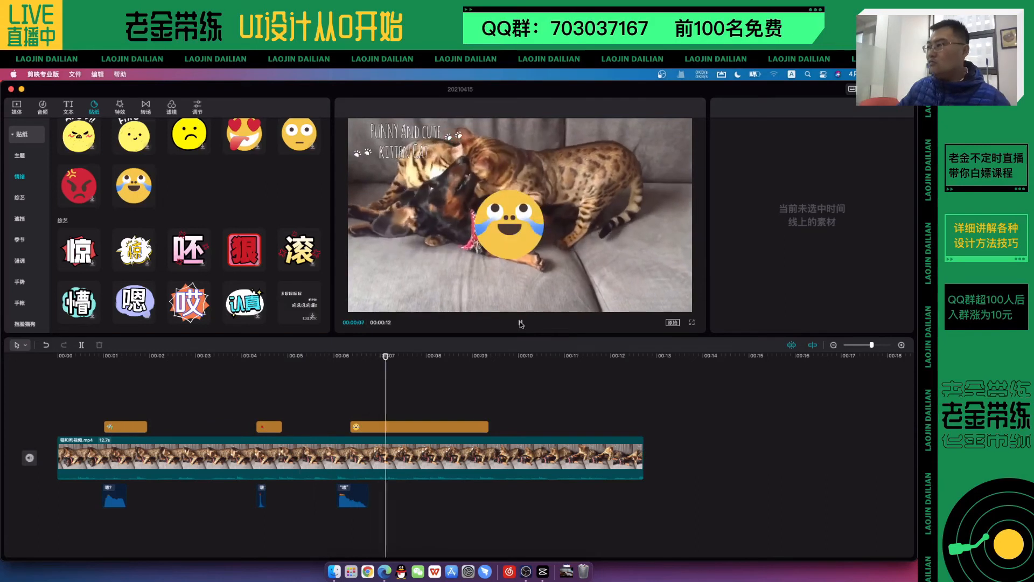
{"action": "left_click", "coordinate": [520, 323]}
Step: Shorten the crying-laughing sticker to end at about 8 seconds and play the video on to about 10 seconds
{"action": "left_click", "coordinate": [478, 427]}
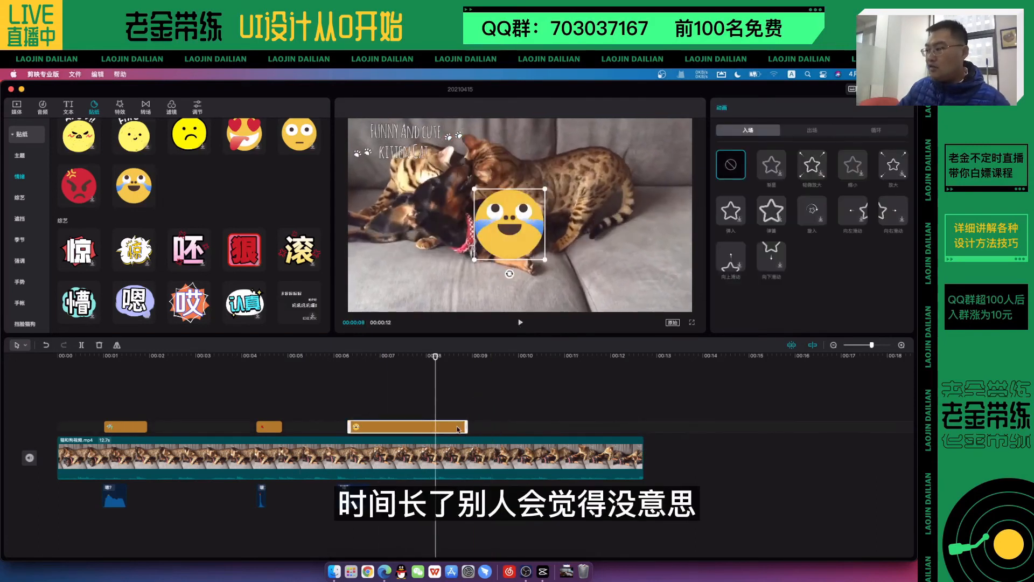
{"action": "left_click_drag", "start_coordinate": [486, 428], "coordinate": [439, 430]}
{"action": "left_click", "coordinate": [448, 404]}
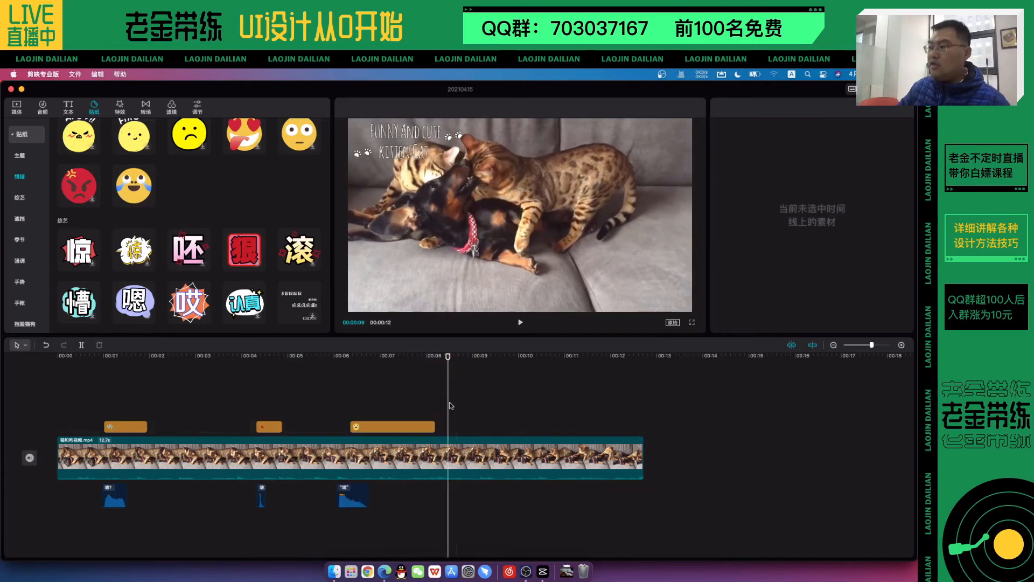
{"action": "left_click", "coordinate": [403, 391]}
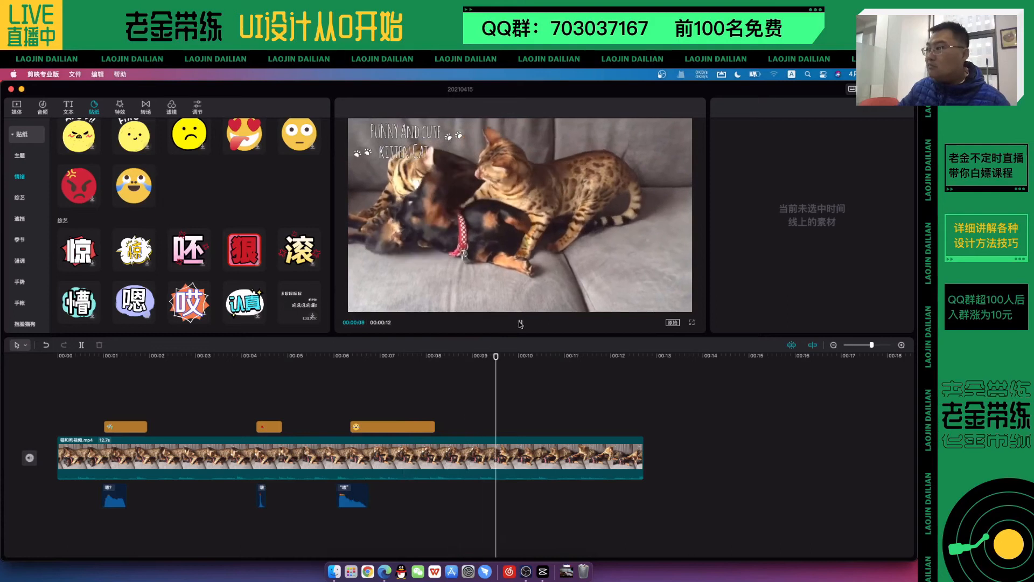
{"action": "left_click", "coordinate": [520, 323]}
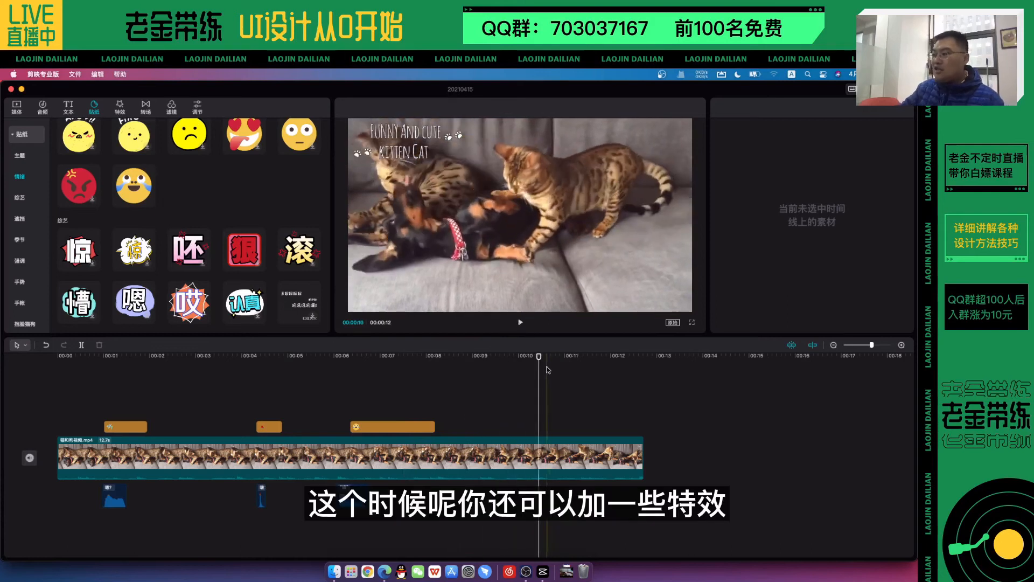
Step: Add the 综艺 text sticker 我是誰 我在哪 above the video at about 10.4 seconds and play it back
{"action": "mouse_move", "coordinate": [524, 359]}
{"action": "left_mouse_down"}
{"action": "mouse_move", "coordinate": [508, 363]}
{"action": "mouse_move", "coordinate": [539, 359]}
{"action": "left_mouse_up"}
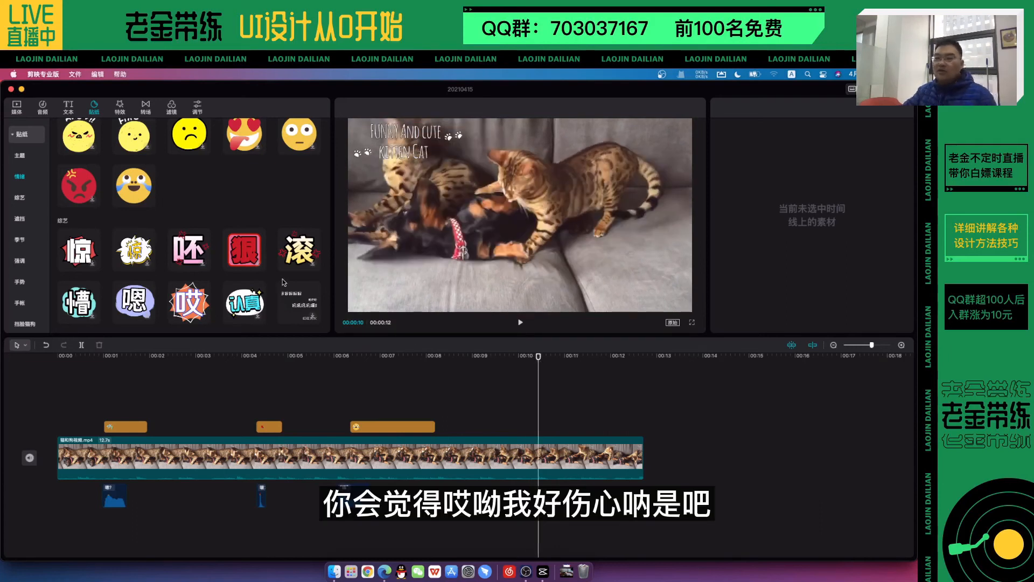
{"action": "scroll", "coordinate": [283, 282], "scroll_direction": "down", "scroll_amount": 3}
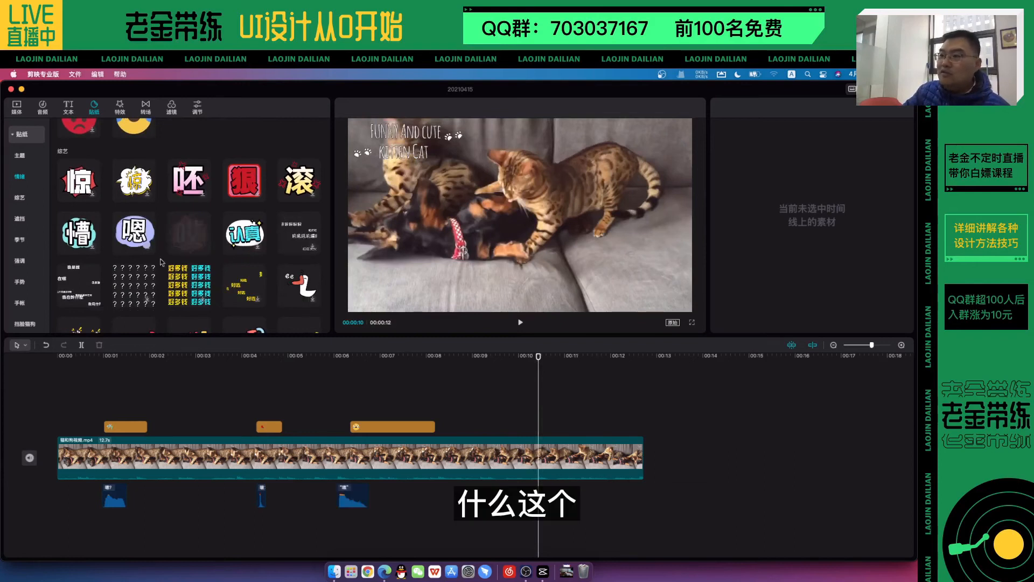
{"action": "left_click", "coordinate": [77, 284]}
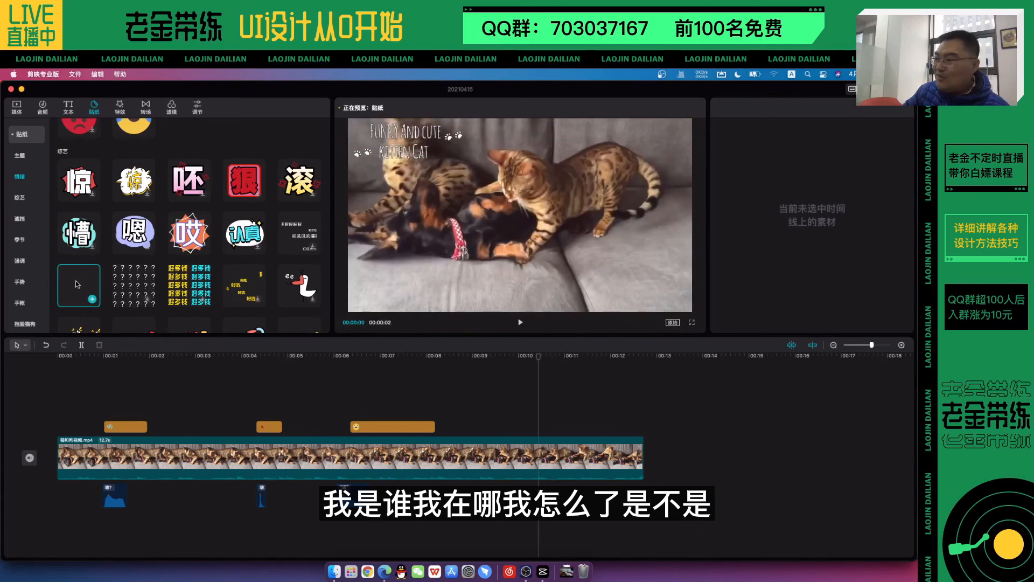
{"action": "mouse_move", "coordinate": [77, 284]}
{"action": "left_mouse_down"}
{"action": "mouse_move", "coordinate": [99, 332]}
{"action": "mouse_move", "coordinate": [243, 335]}
{"action": "mouse_move", "coordinate": [452, 380]}
{"action": "mouse_move", "coordinate": [539, 428]}
{"action": "left_mouse_up"}
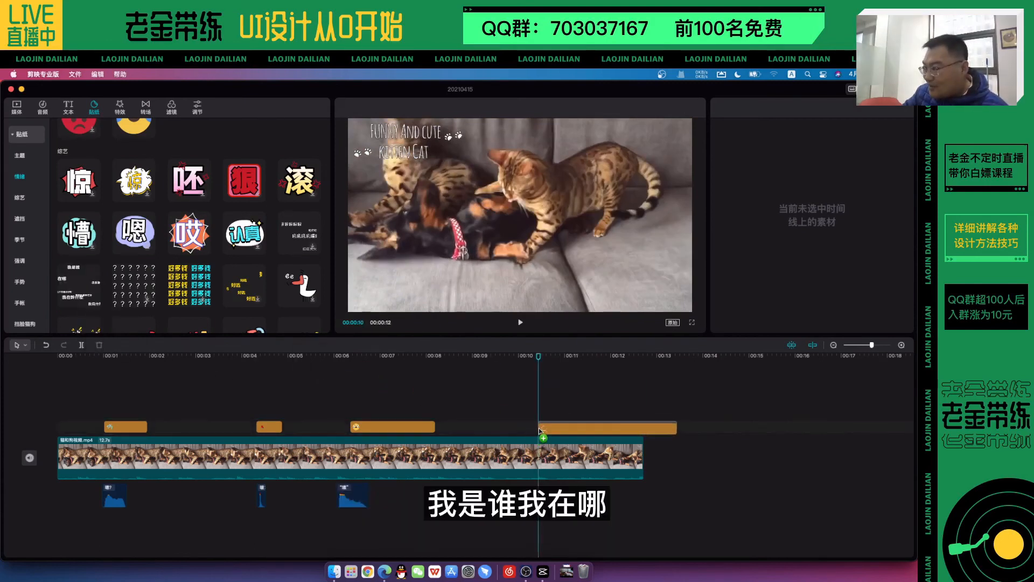
{"action": "left_click", "coordinate": [539, 428]}
{"action": "left_click", "coordinate": [519, 322]}
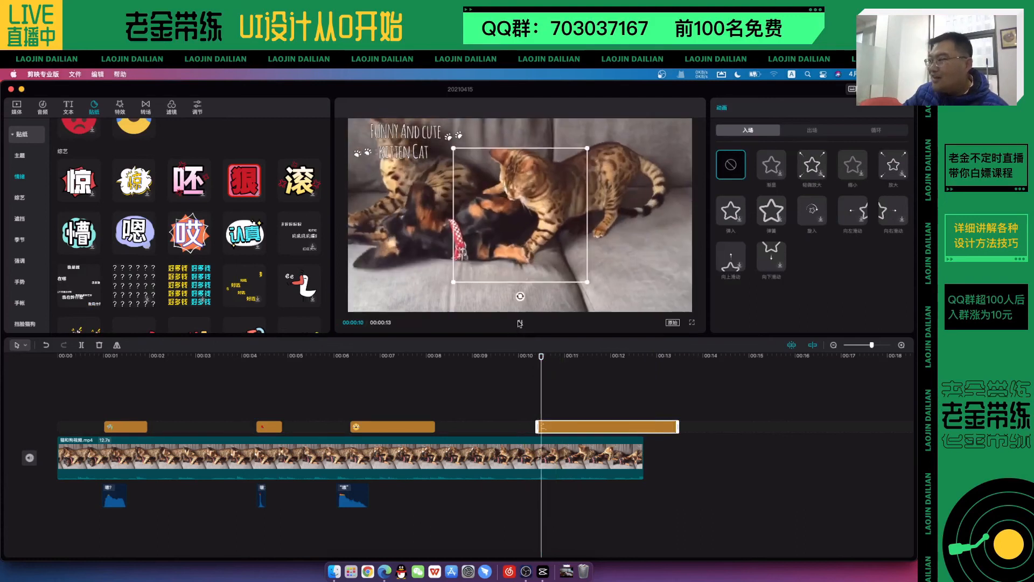
{"action": "left_click", "coordinate": [520, 324]}
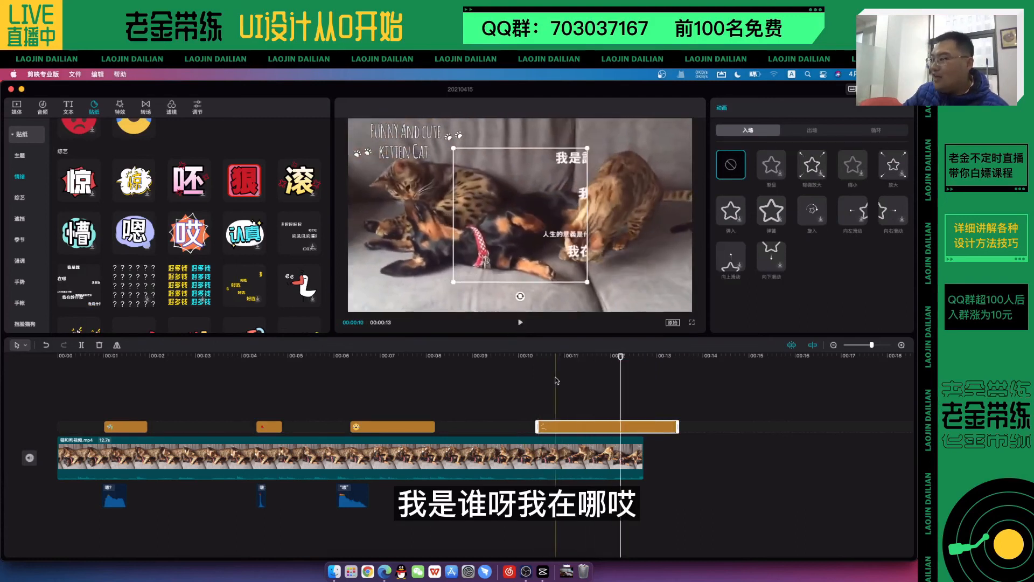
Step: Enlarge the 我是誰 text sticker, move it over the standing cat in the preview, and play the passage from just before it
{"action": "left_click_drag", "start_coordinate": [599, 292], "coordinate": [624, 302]}
{"action": "left_click_drag", "start_coordinate": [598, 257], "coordinate": [641, 254]}
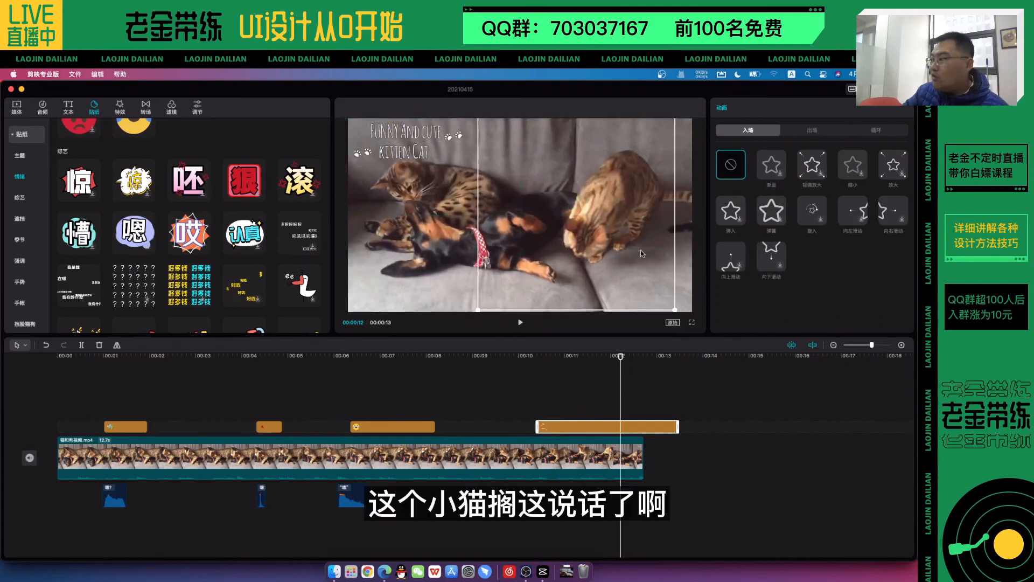
{"action": "left_click", "coordinate": [511, 356]}
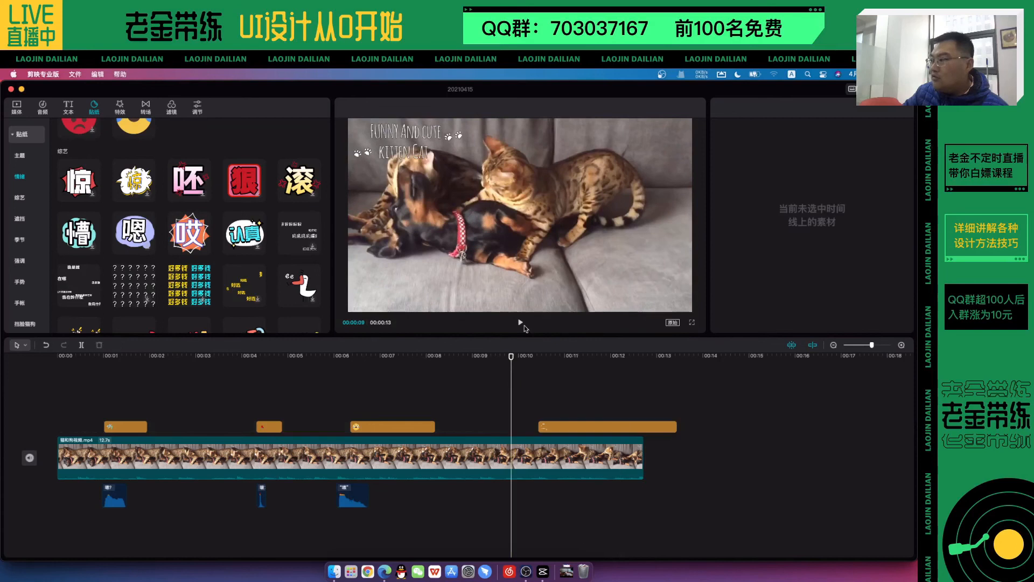
{"action": "left_click", "coordinate": [520, 322]}
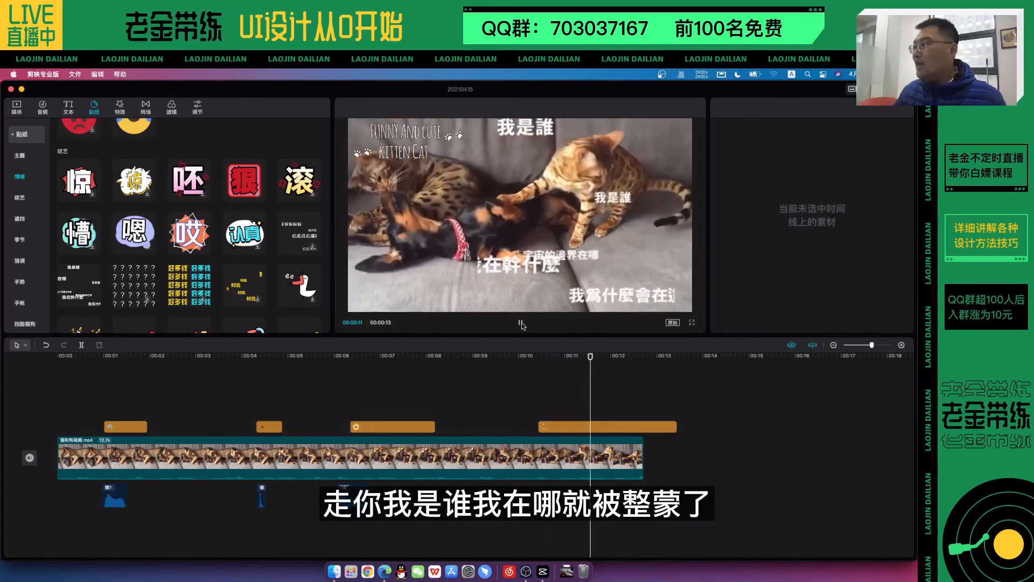
{"action": "left_click", "coordinate": [520, 322]}
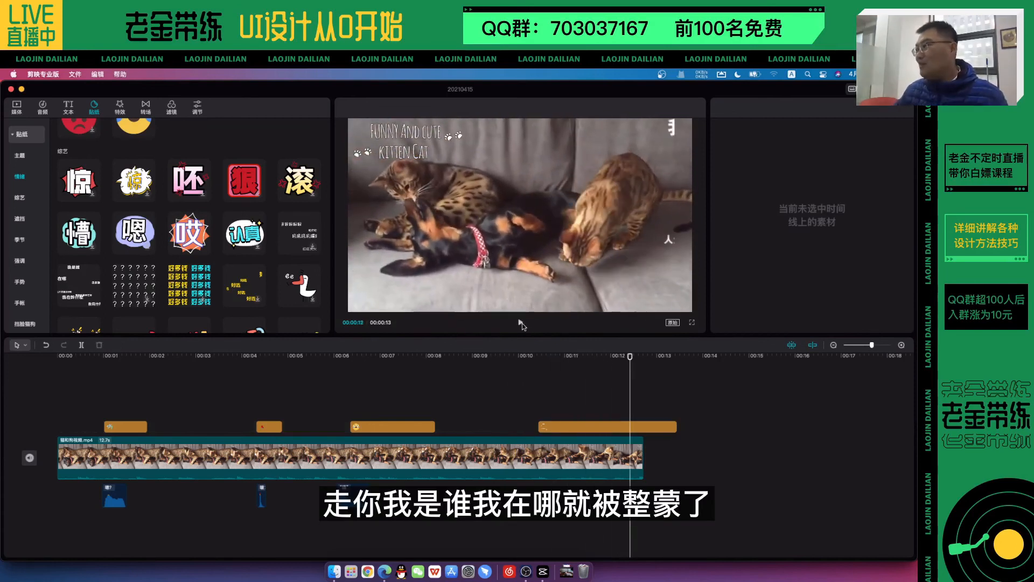
Step: Shorten the 我是誰 text sticker so that it ends at about 12 seconds, before the end of the video
{"action": "left_click", "coordinate": [625, 357]}
{"action": "left_click", "coordinate": [670, 426]}
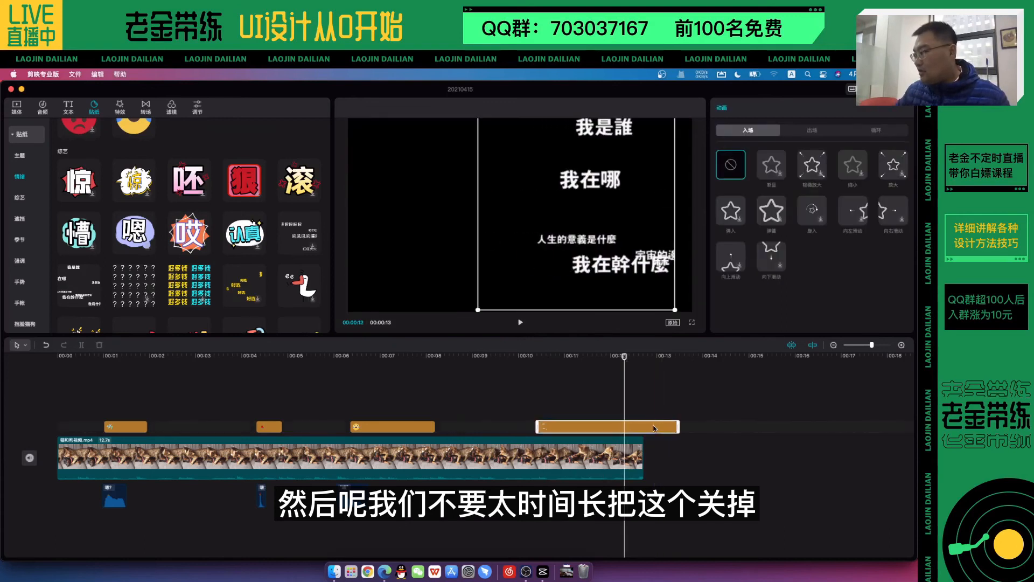
{"action": "left_click_drag", "start_coordinate": [676, 426], "coordinate": [626, 427]}
Step: Audition the 土拨鼠大吼 and 屏蔽脏话 sound effects and add 屏蔽脏话 below the video at the text sticker's start, about 10.5 seconds
{"action": "left_click", "coordinate": [551, 363]}
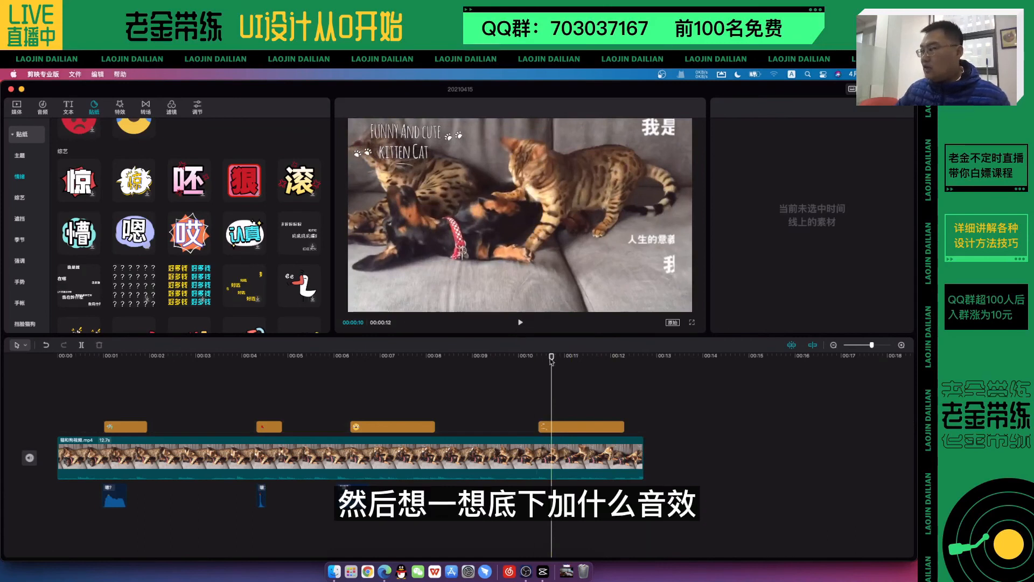
{"action": "mouse_move", "coordinate": [551, 358]}
{"action": "left_mouse_down"}
{"action": "mouse_move", "coordinate": [536, 358]}
{"action": "mouse_move", "coordinate": [544, 362]}
{"action": "left_mouse_up"}
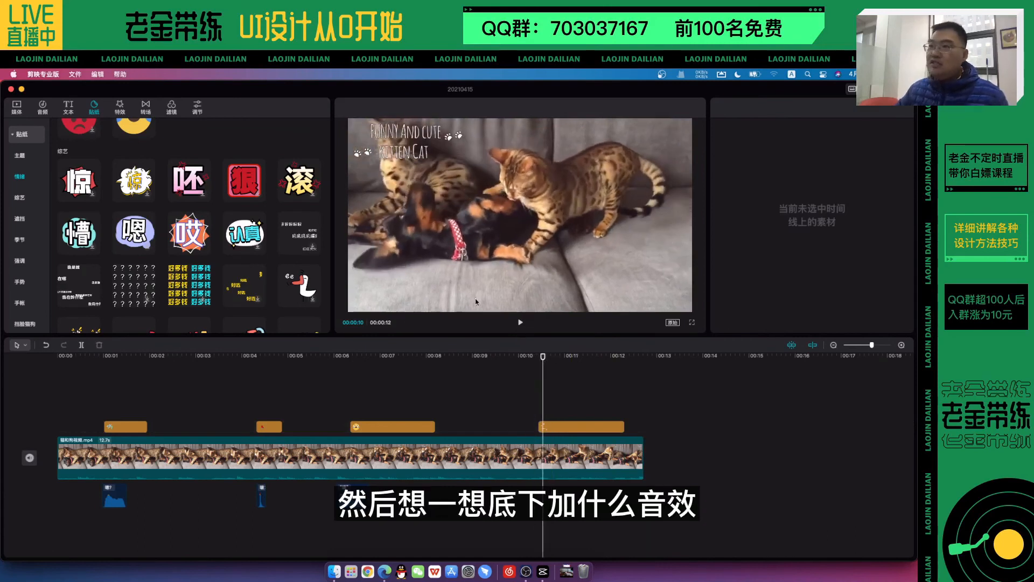
{"action": "left_click", "coordinate": [42, 106]}
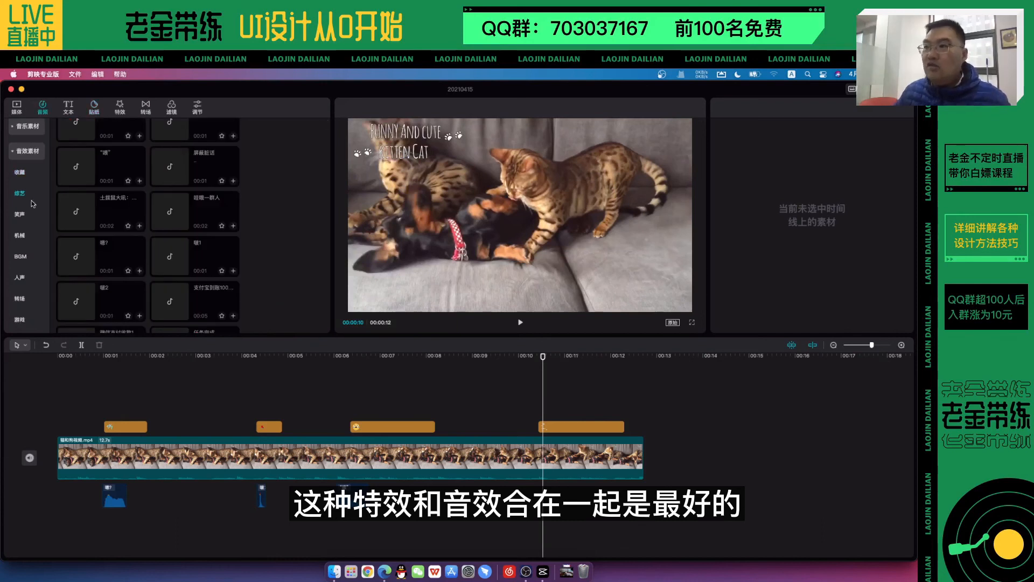
{"action": "left_click", "coordinate": [69, 212]}
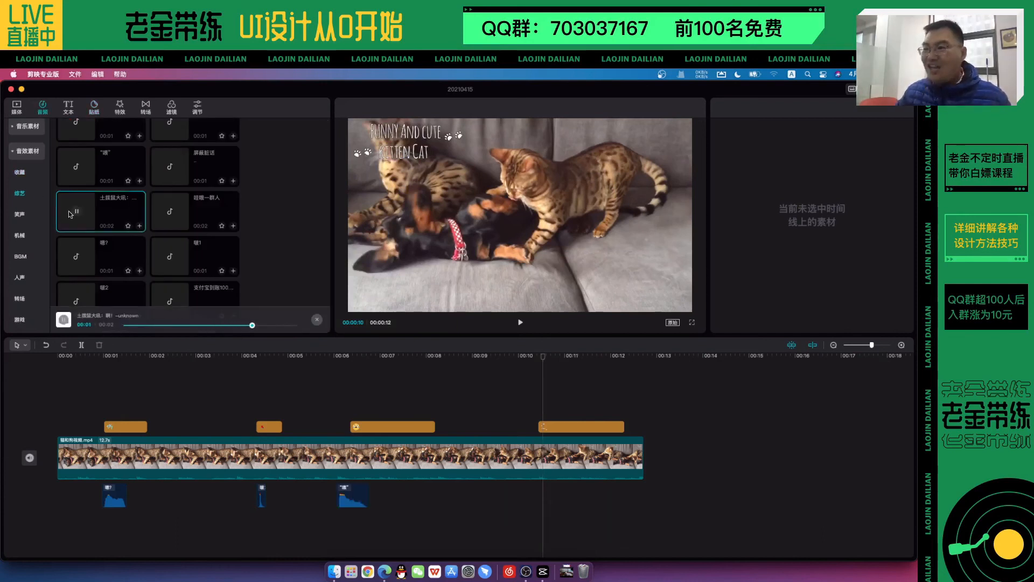
{"action": "left_click", "coordinate": [172, 167]}
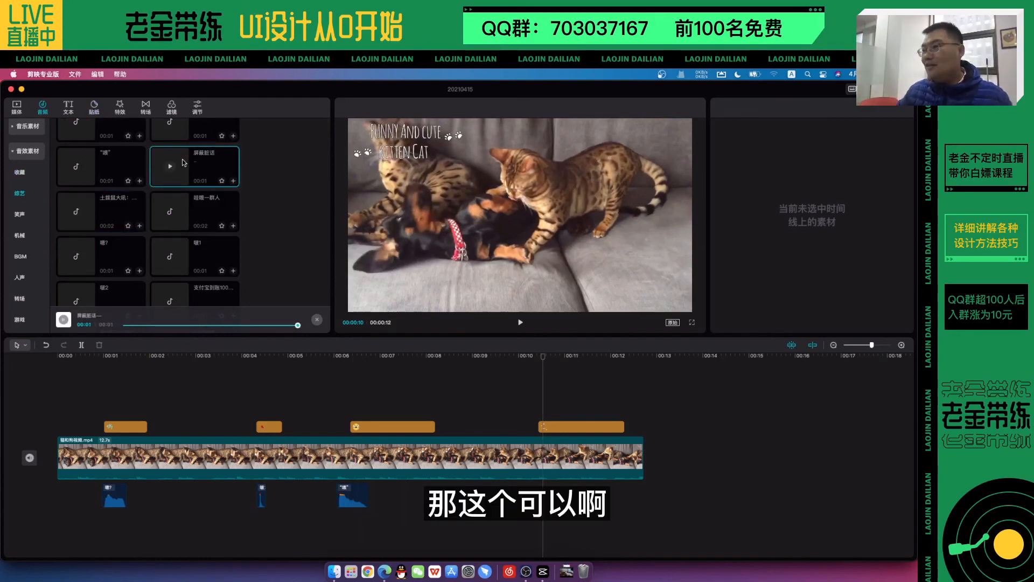
{"action": "left_click", "coordinate": [548, 358]}
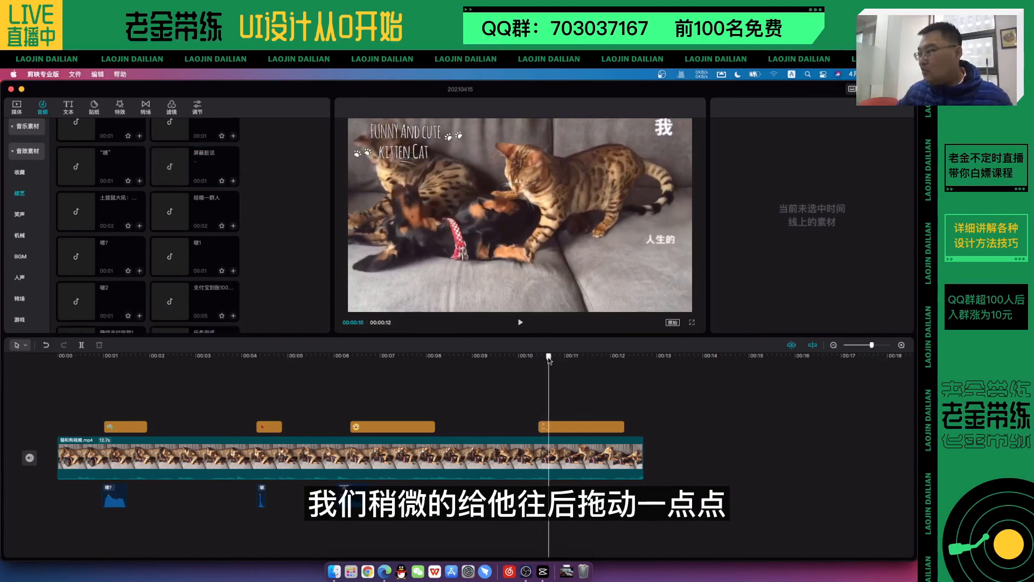
{"action": "left_click_drag", "start_coordinate": [186, 171], "coordinate": [544, 493]}
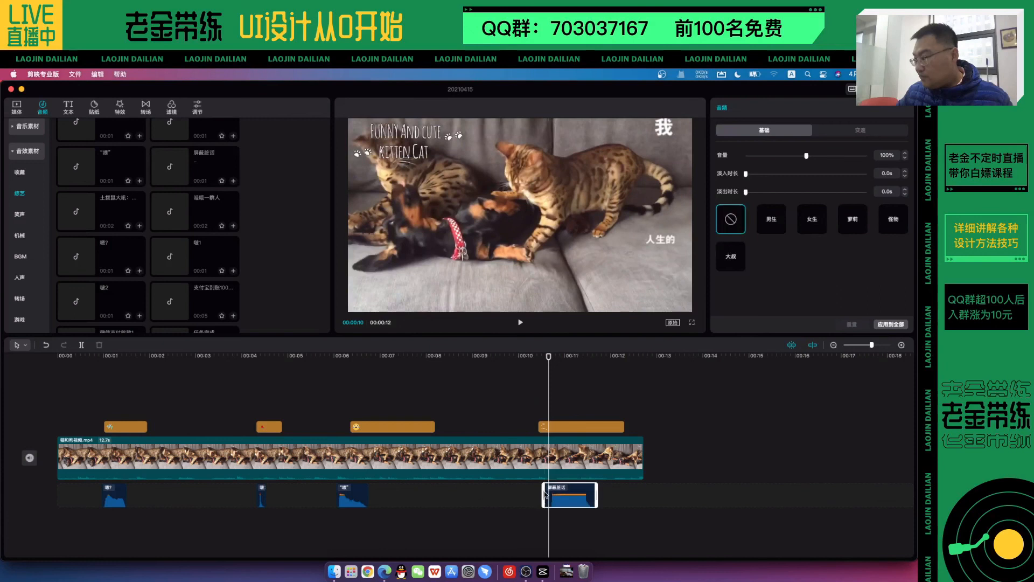
Step: Play the finished video from the start to check all stickers and sounds, and look through further 综艺 sound effects
{"action": "left_click", "coordinate": [510, 400]}
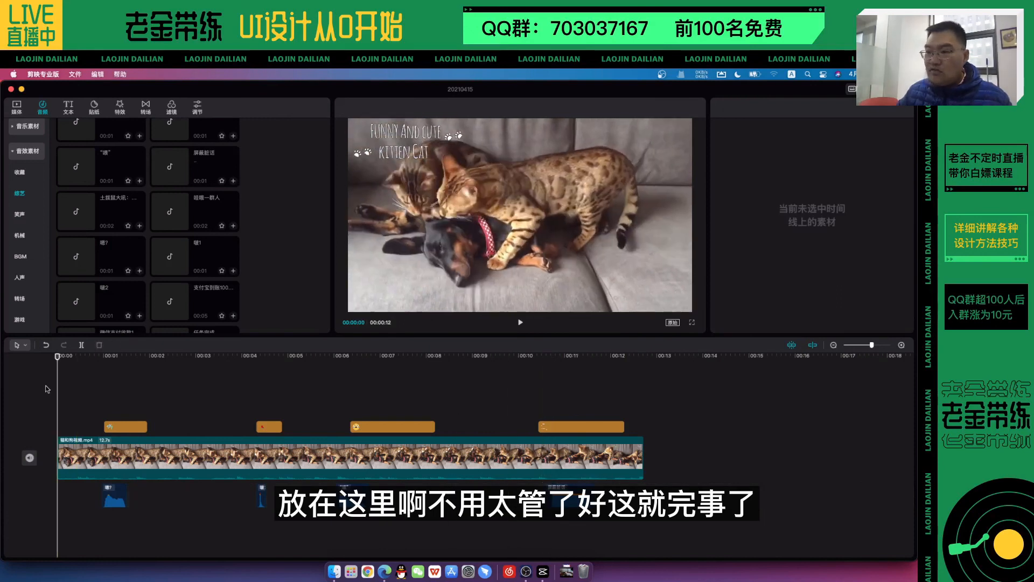
{"action": "left_click", "coordinate": [520, 322]}
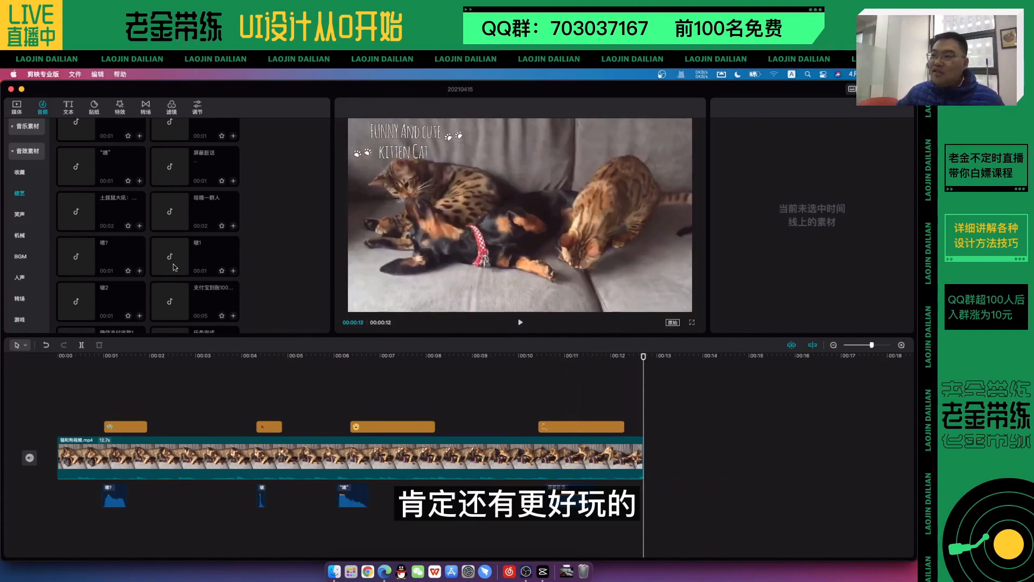
{"action": "scroll", "coordinate": [173, 260], "scroll_direction": "down", "scroll_amount": 3}
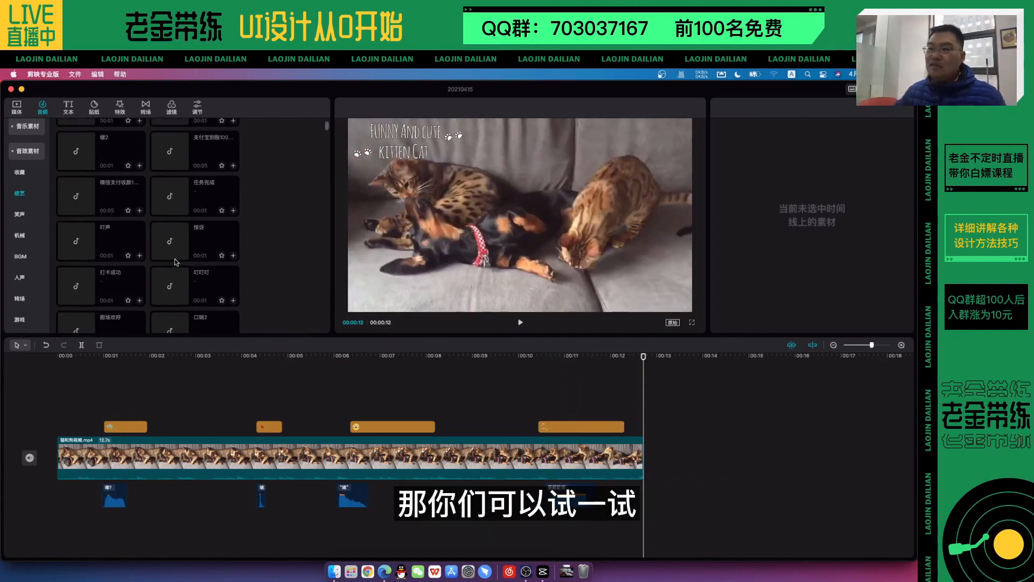